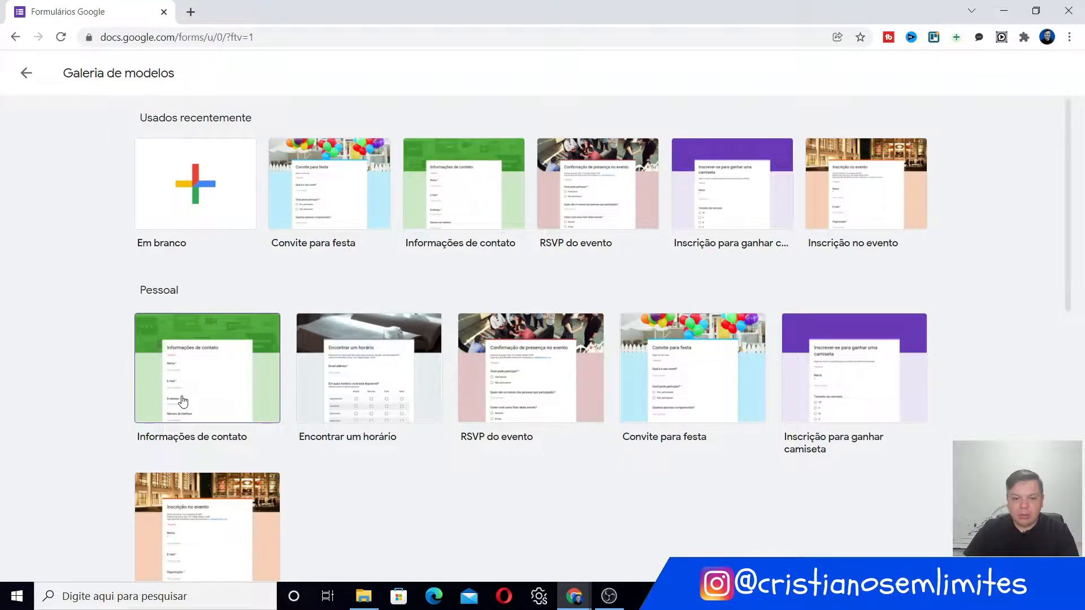
# Create a new blank form from the template gallery
pyautogui.scroll(-7, 496, 381)
pyautogui.scroll(-2, 121, 320)
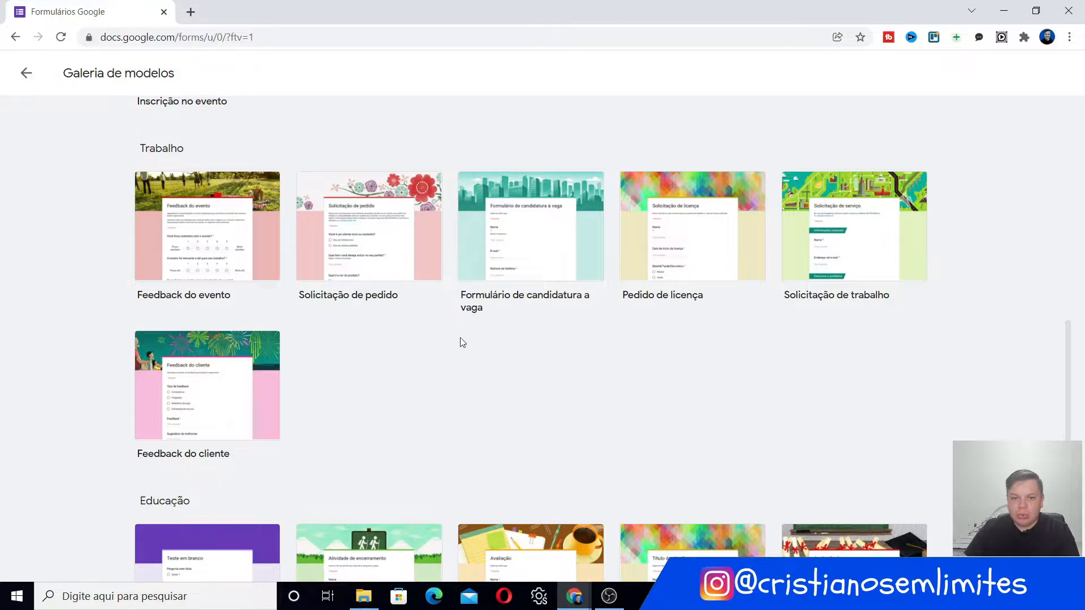
pyautogui.scroll(-1, 206, 271)
pyautogui.scroll(1, 203, 237)
pyautogui.scroll(1, 104, 216)
pyautogui.scroll(-3, 127, 237)
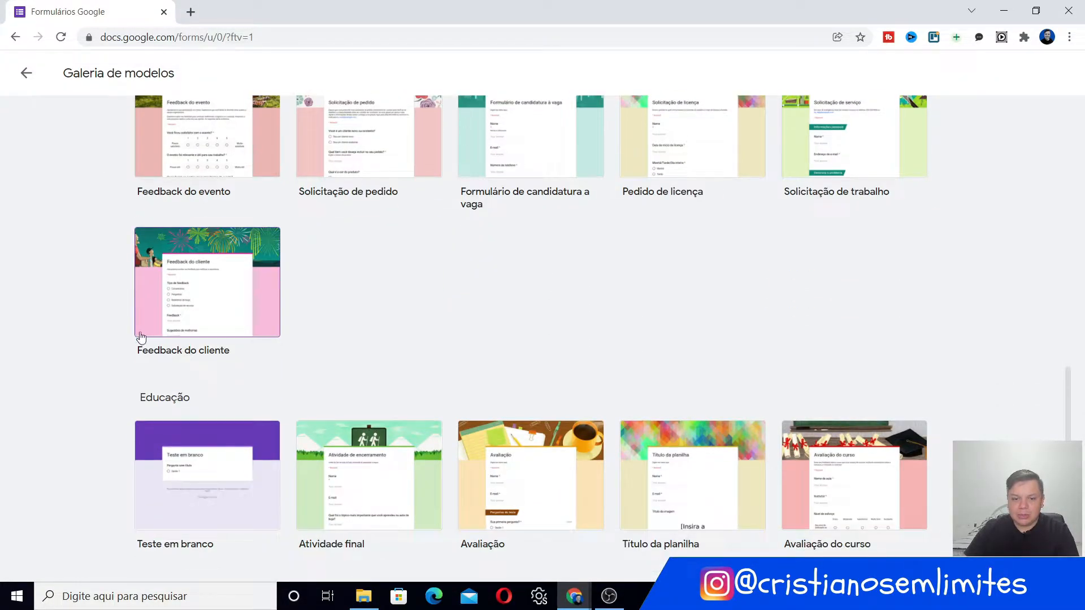
pyautogui.scroll(10, 136, 332)
pyautogui.click(192, 170)
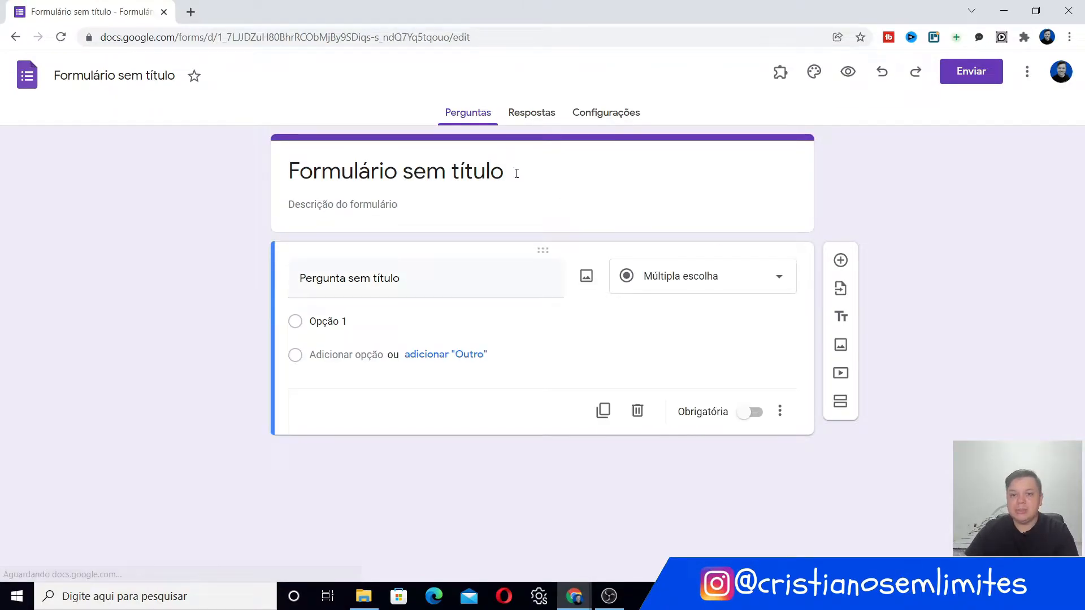
# Title the form "Teste de Formulário"
pyautogui.click(519, 173)
pyautogui.hotkey('ctrl', 'a')
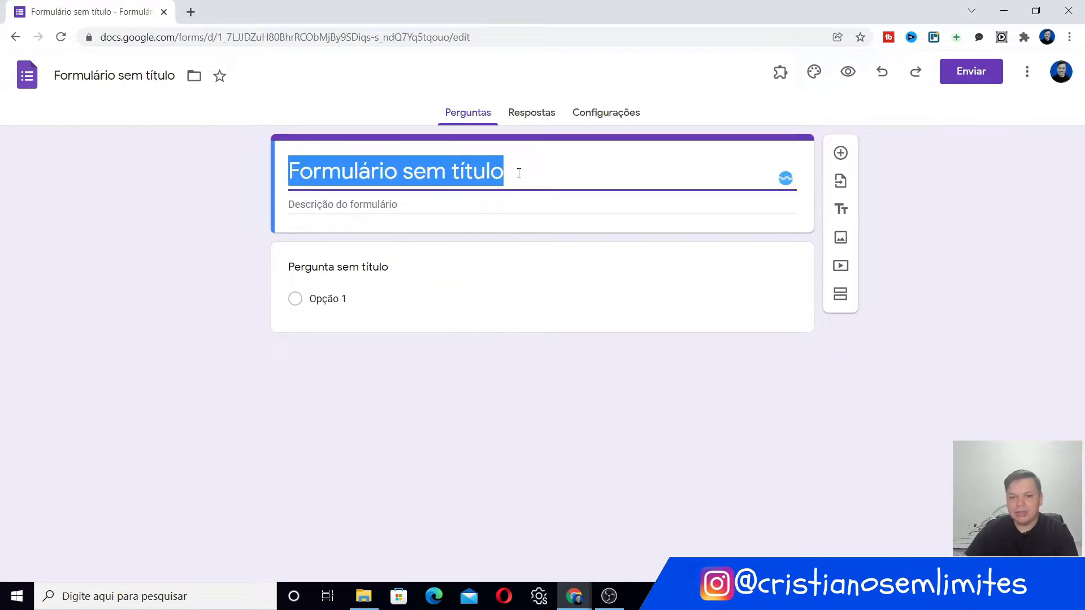
pyautogui.write('Teste')
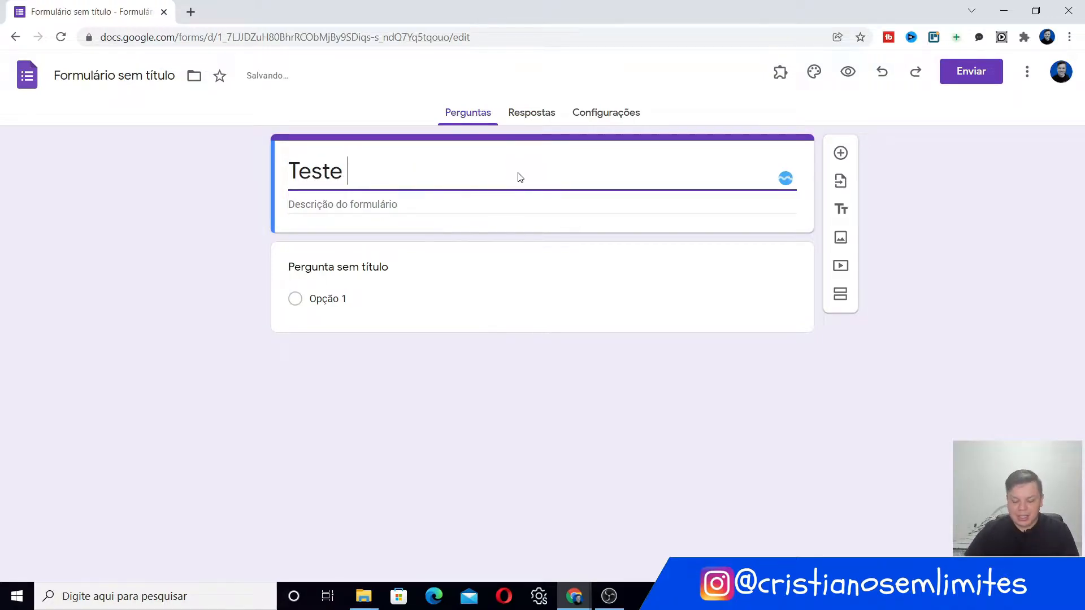
pyautogui.write(' de Formul')
# Name the first question "Nome"
pyautogui.click(567, 289)
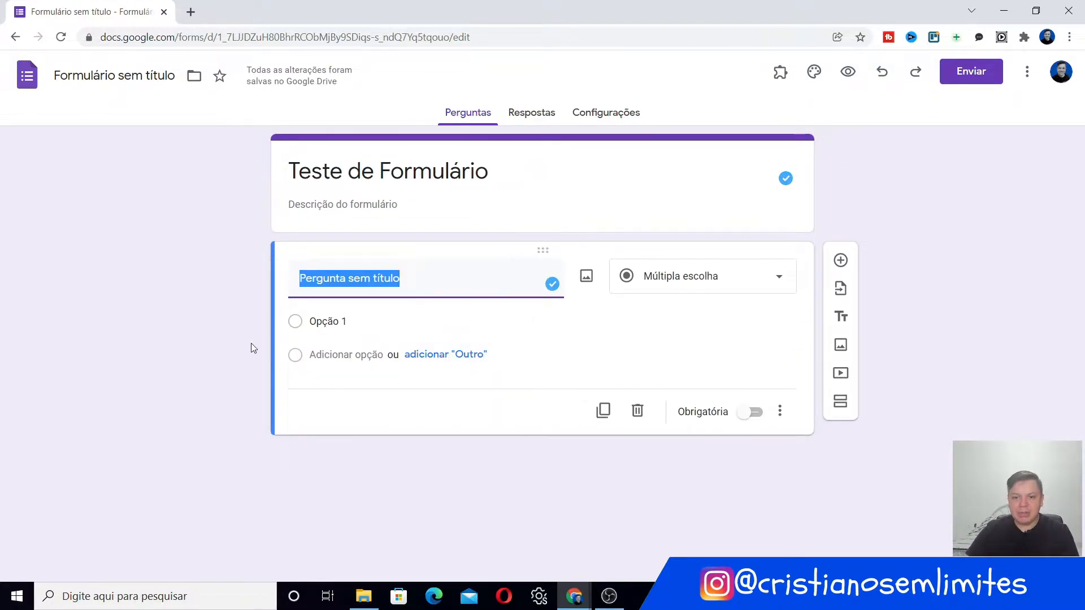
pyautogui.click(469, 312)
pyautogui.click(426, 281)
pyautogui.write('N')
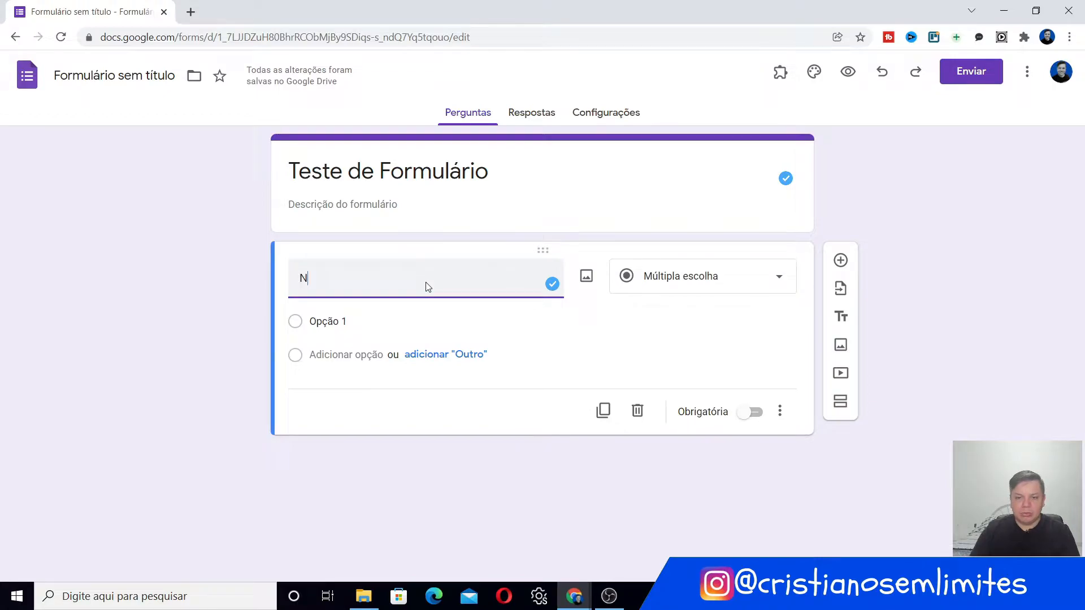
pyautogui.write('ome')
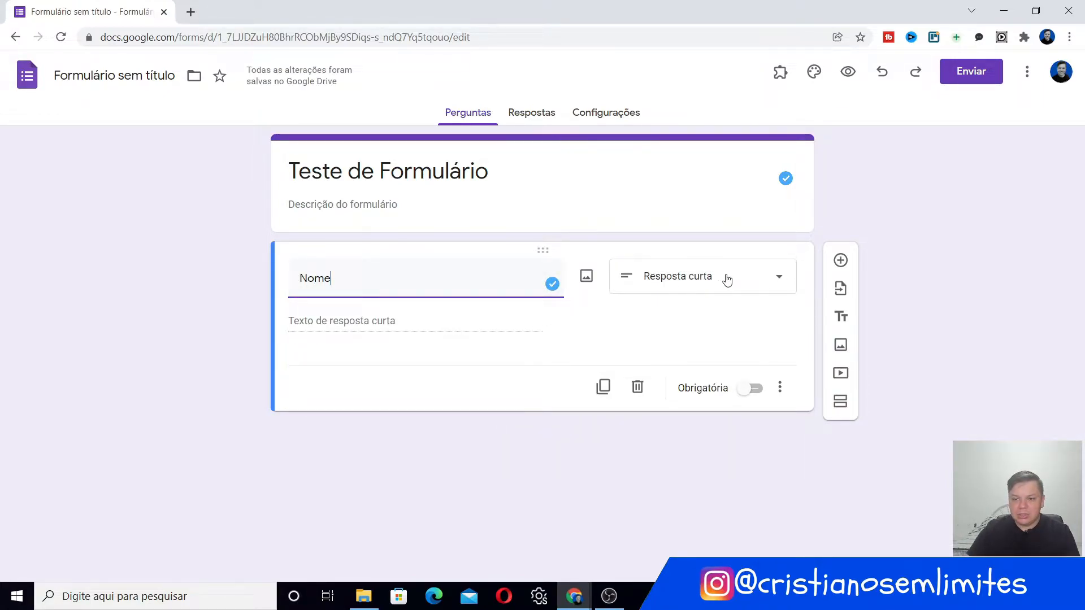
# Set the Nome question's type to Resposta curta and make it required
pyautogui.click(773, 281)
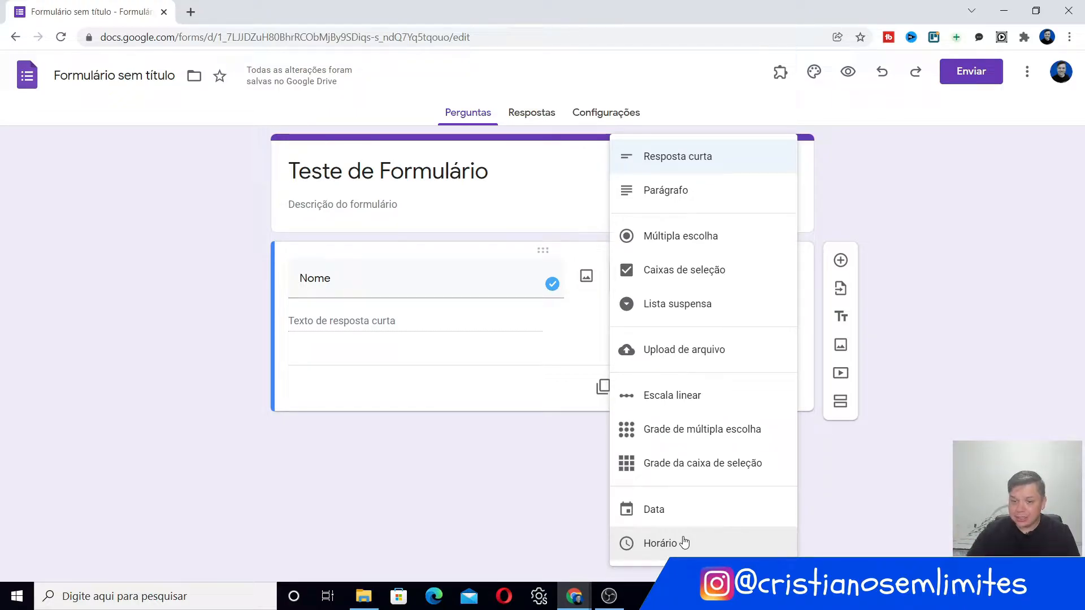
pyautogui.click(699, 155)
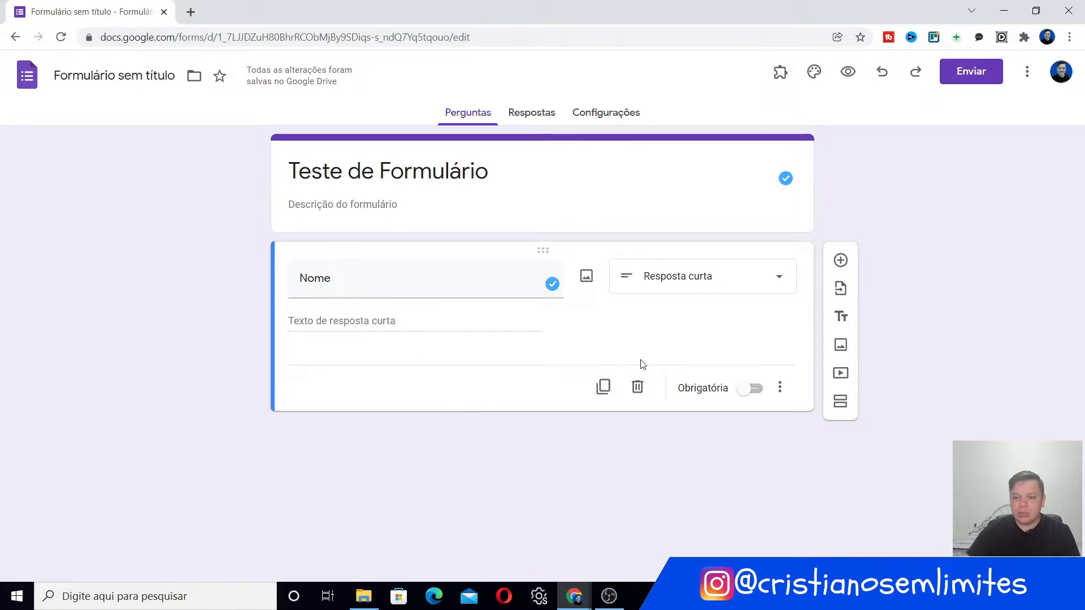
pyautogui.click(747, 394)
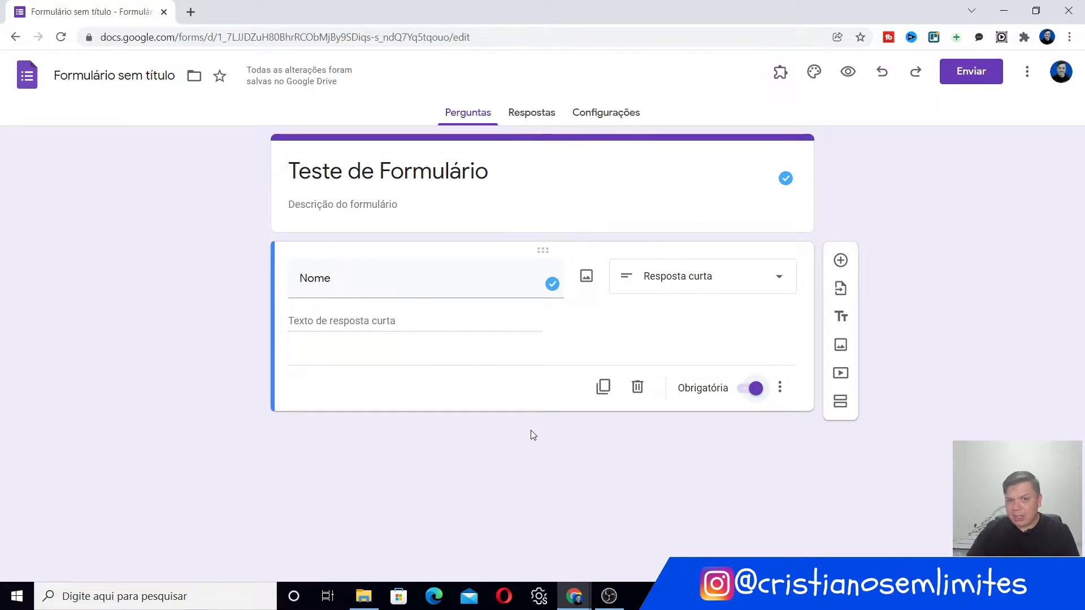
# Add two blank multiple-choice questions below Nome and move the first of them above it
pyautogui.click(841, 261)
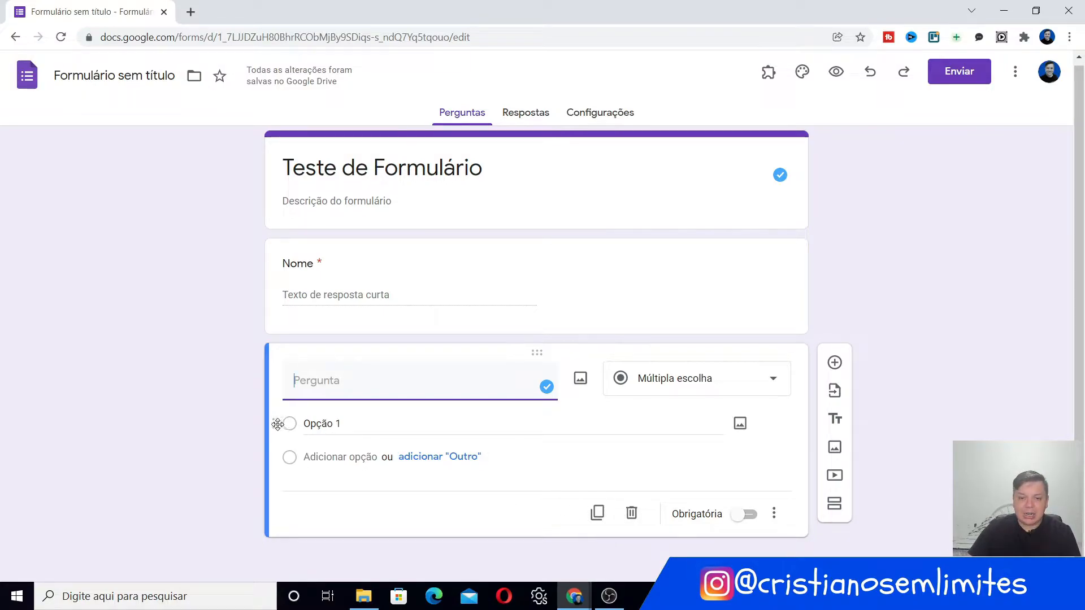
pyautogui.click(834, 362)
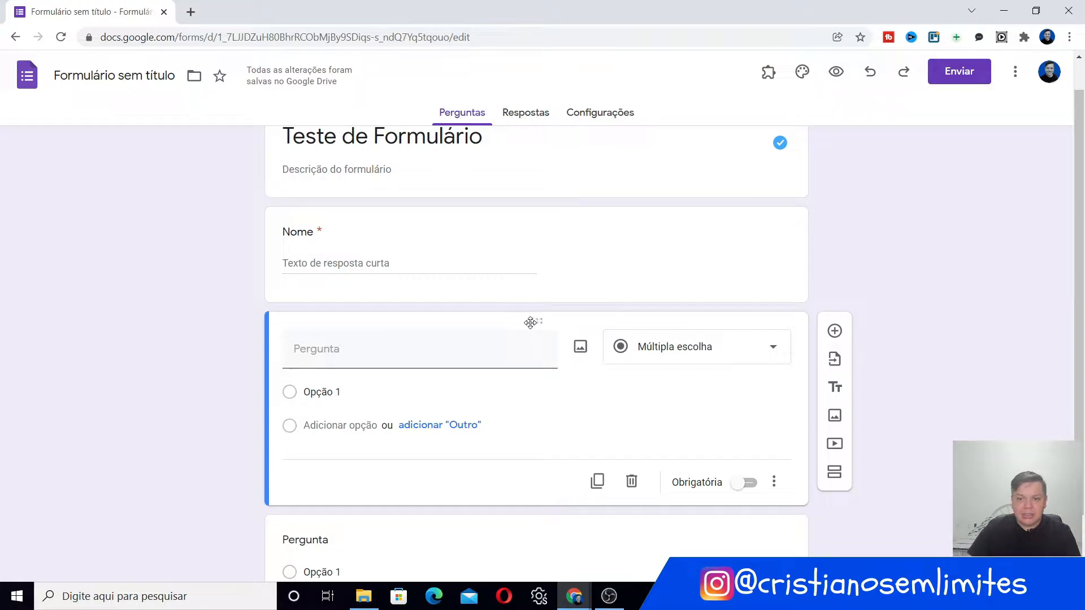
pyautogui.moveTo(537, 322); pyautogui.dragTo(552, 199)
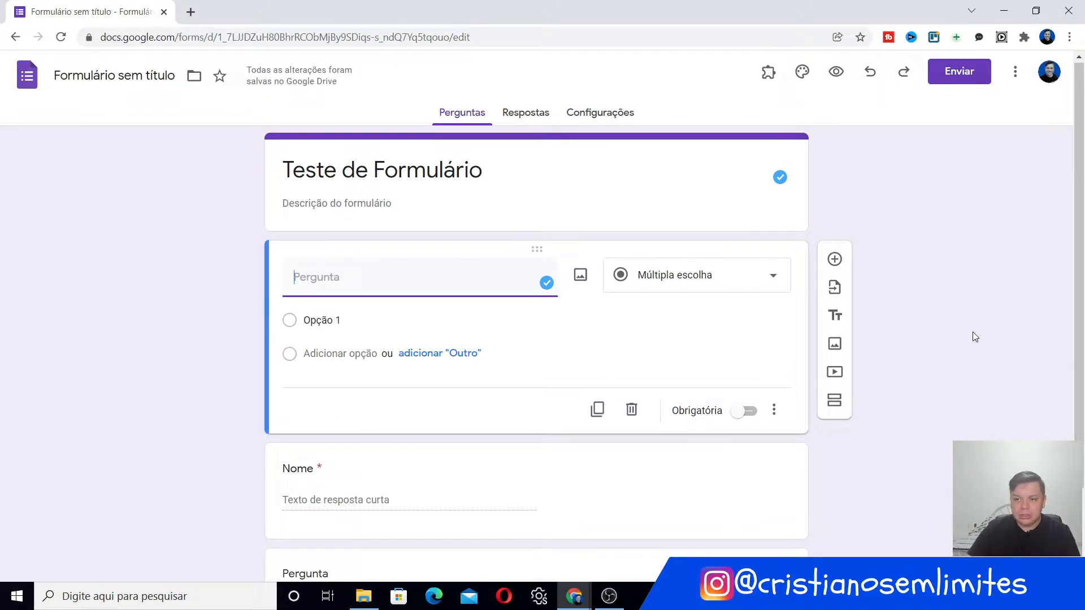
# Set the form's theme color to Azul-petróleo with the lightest tinted background, and preview the available font styles
pyautogui.click(802, 72)
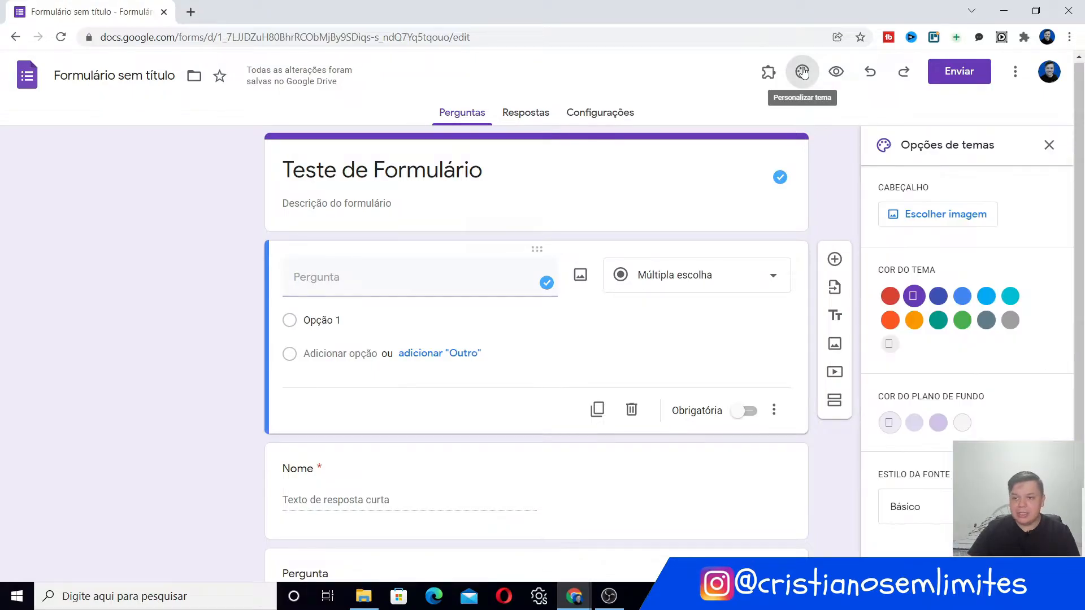
pyautogui.click(890, 298)
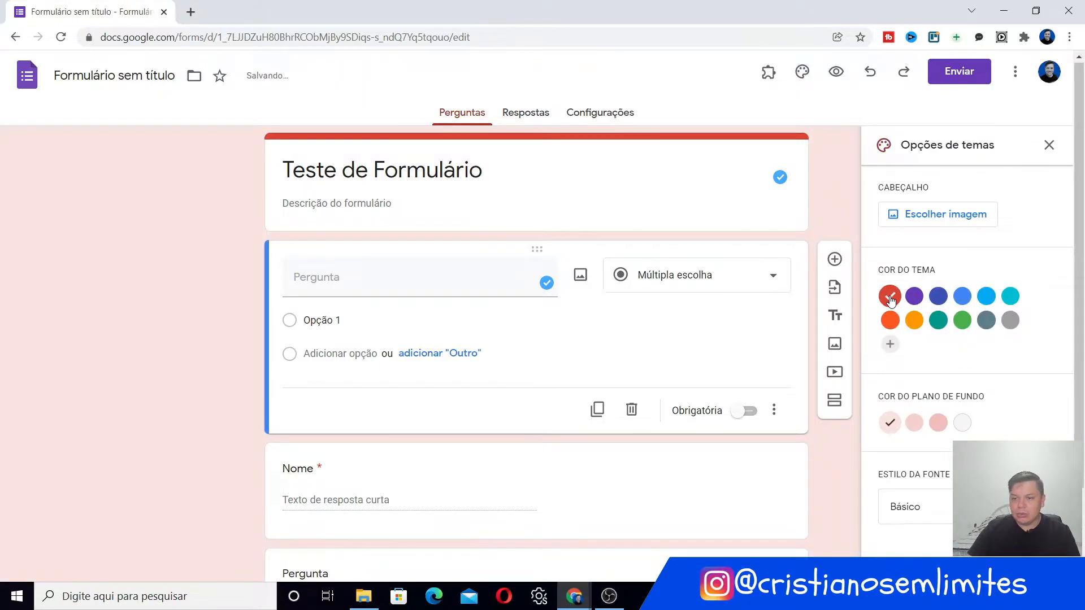
pyautogui.click(914, 296)
pyautogui.click(918, 321)
pyautogui.click(938, 320)
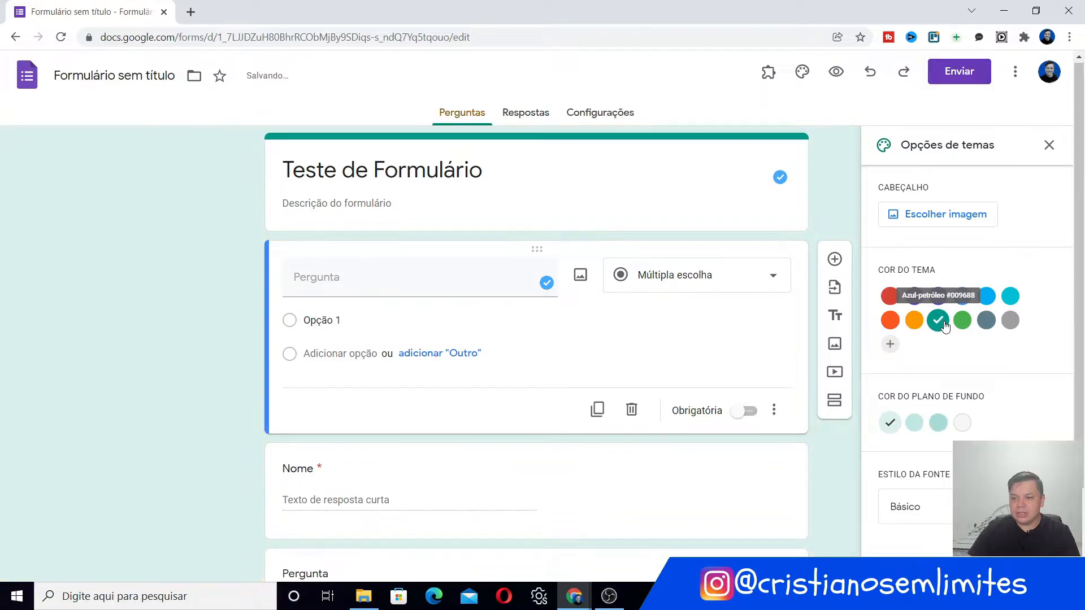
pyautogui.click(938, 422)
pyautogui.click(890, 422)
pyautogui.click(909, 507)
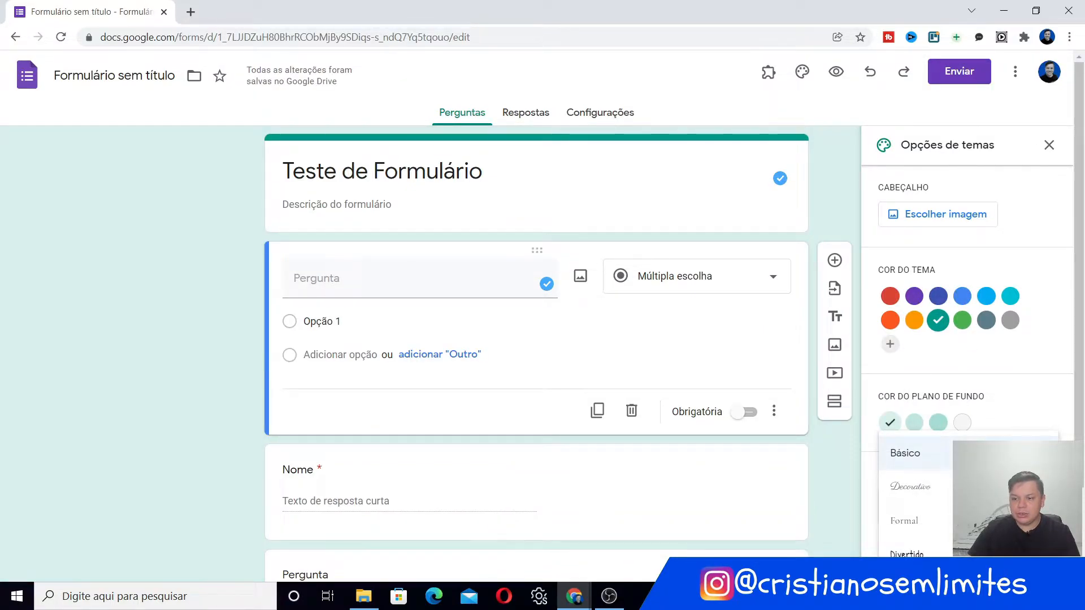
pyautogui.scroll(-2, 927, 551)
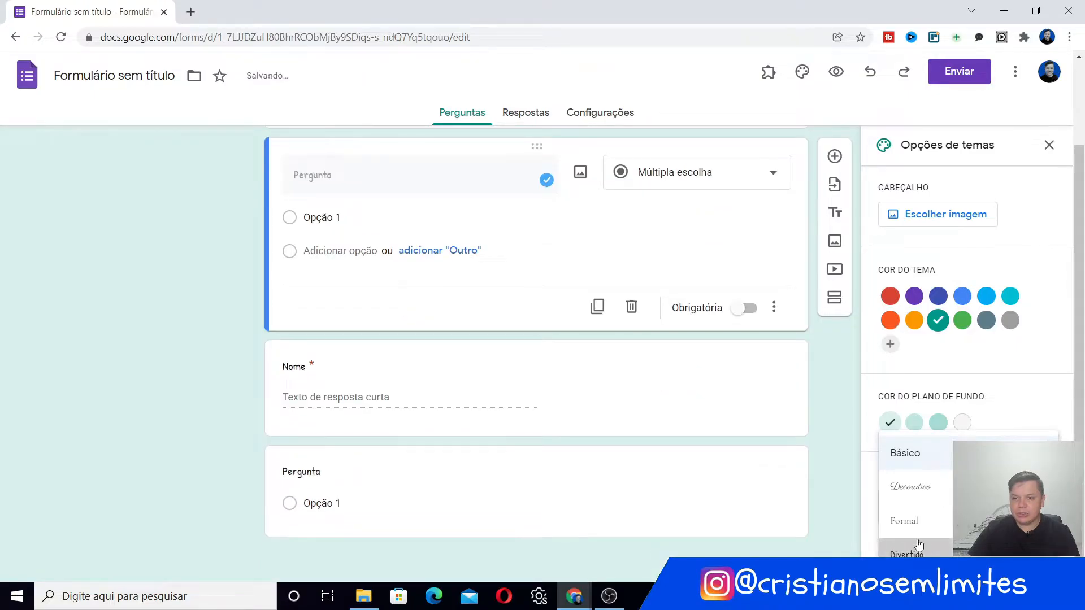
# Apply the first image in the Trabalho e escola themes, the dark blue light-streak picture, as the form's header
pyautogui.click(944, 207)
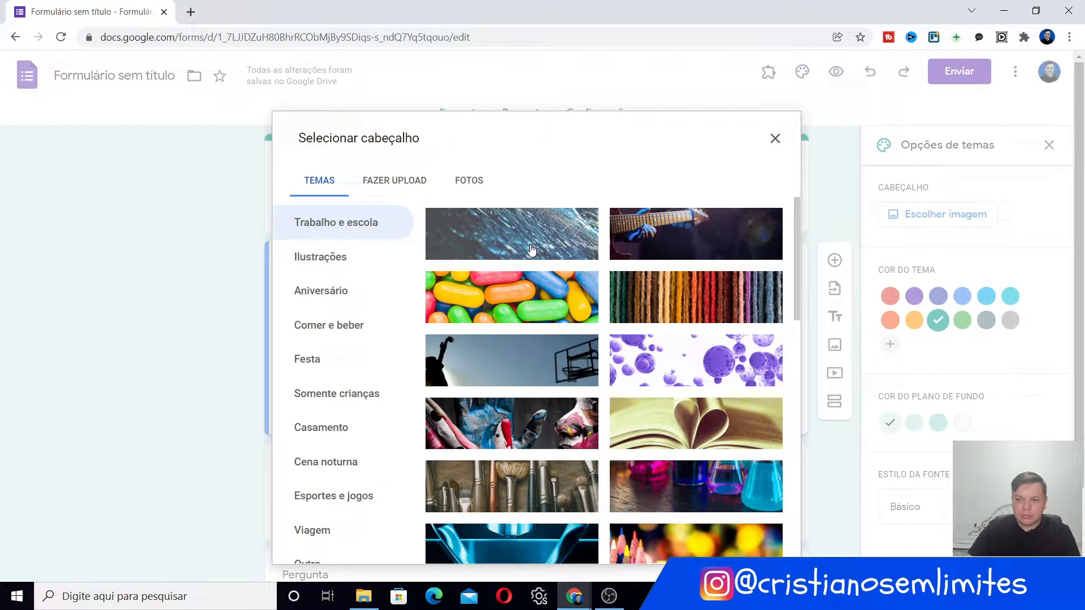
pyautogui.click(488, 256)
pyautogui.click(765, 542)
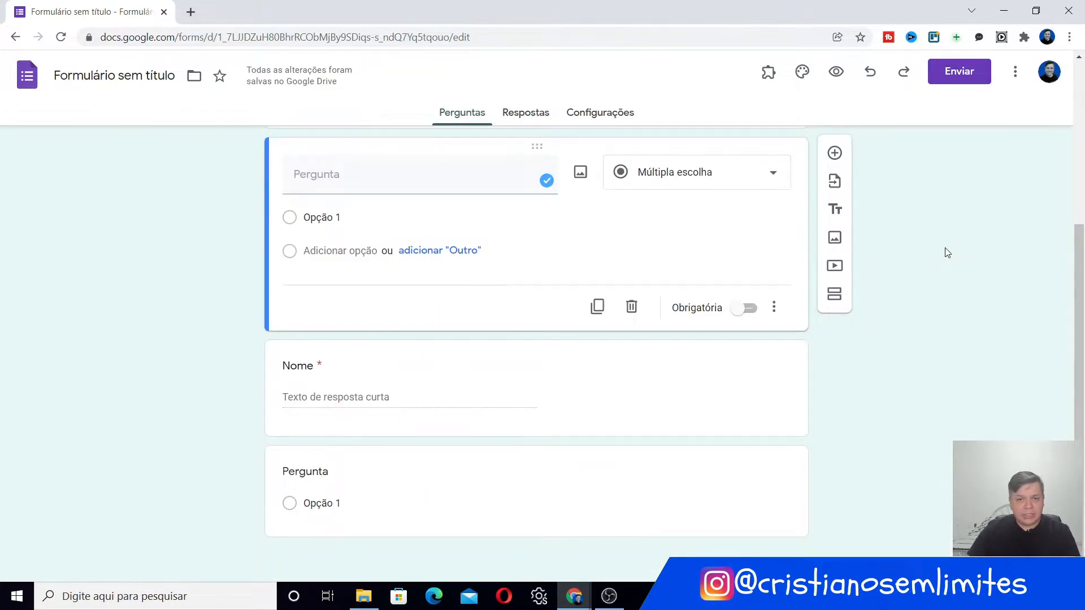
pyautogui.scroll(5, 945, 248)
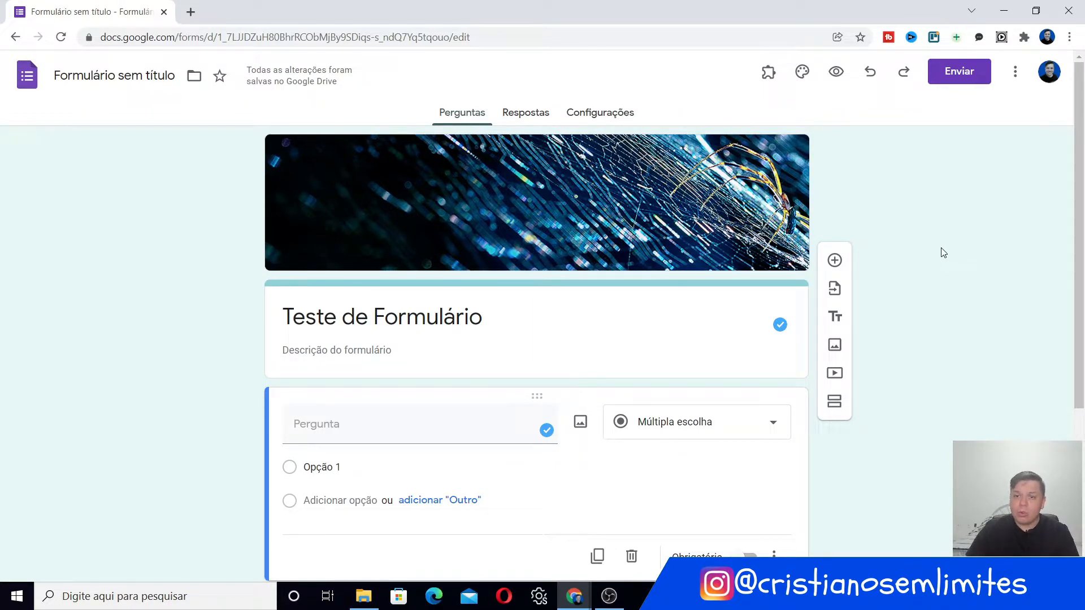
# Prepare to send the form by e-mail with the message "este é um teste de formulário online" and the form included in the e-mail
pyautogui.click(956, 72)
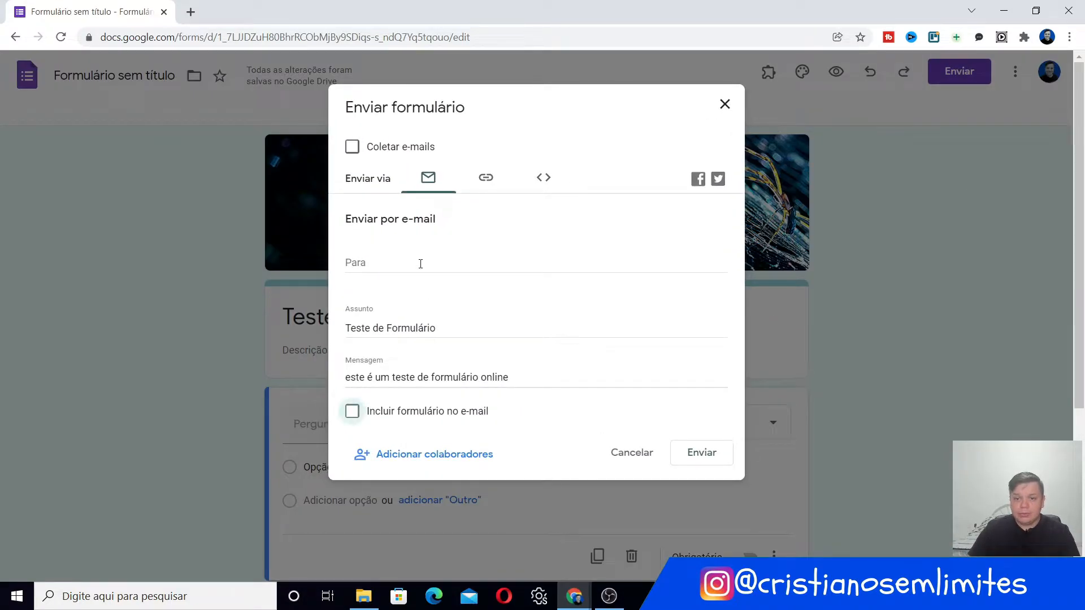
pyautogui.click(420, 264)
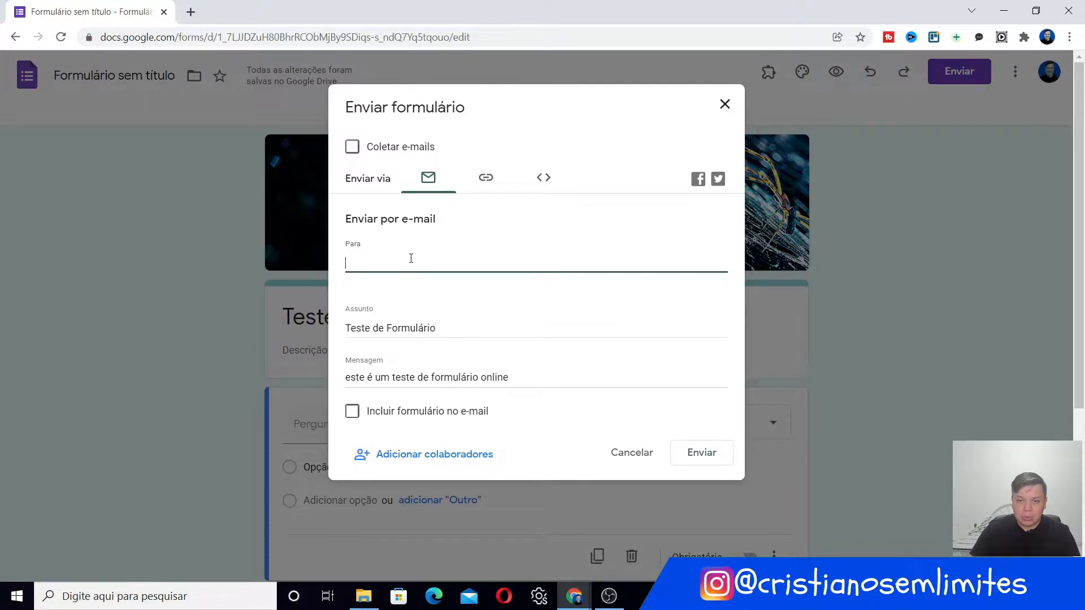
pyautogui.click(485, 332)
pyautogui.moveTo(467, 324); pyautogui.dragTo(351, 320)
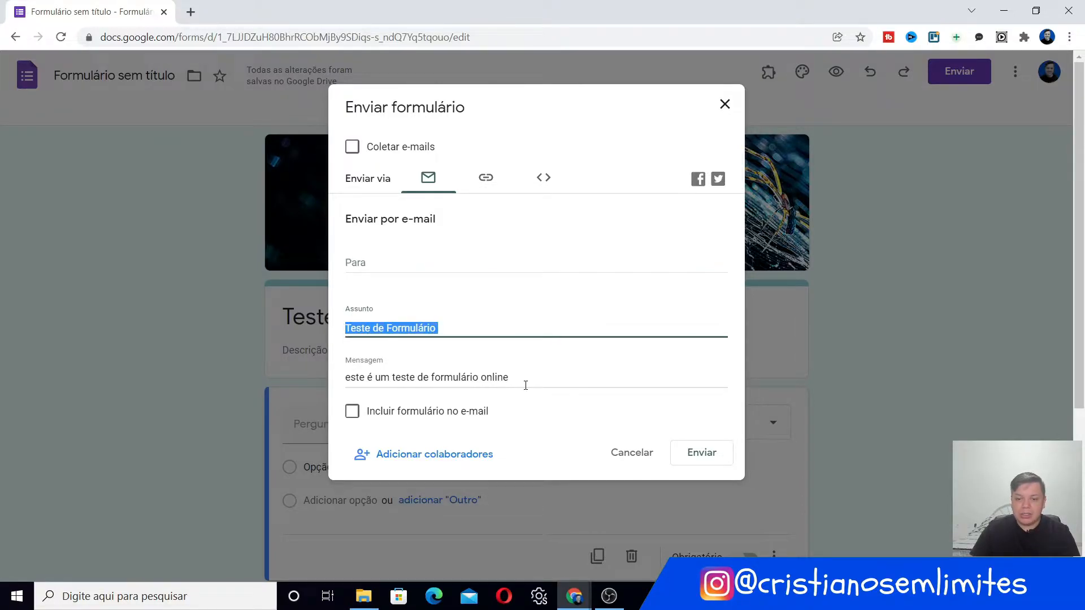
pyautogui.moveTo(535, 380); pyautogui.dragTo(332, 382)
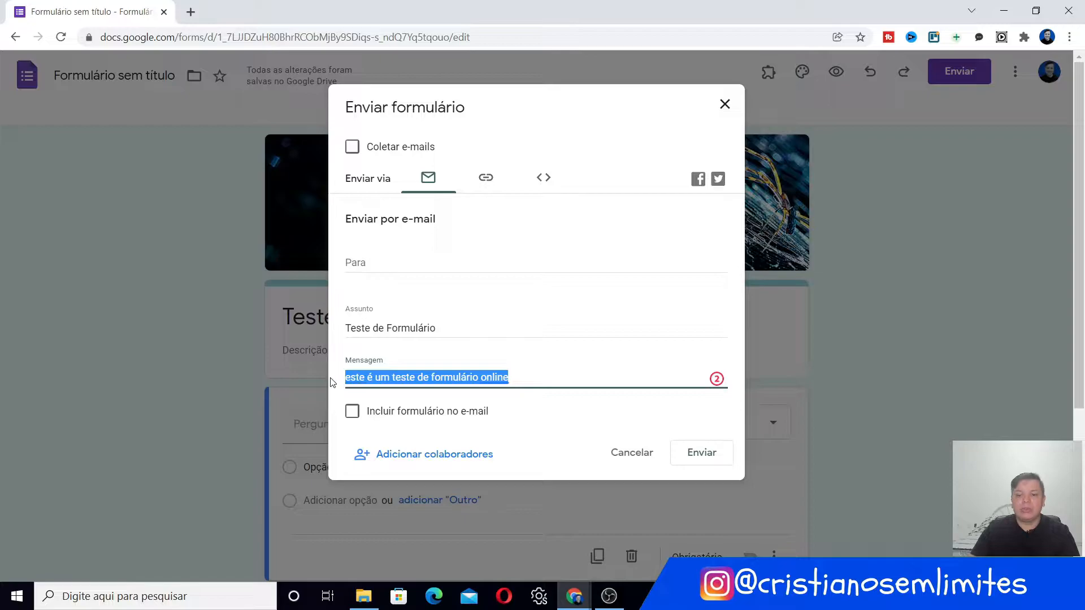
pyautogui.click(600, 396)
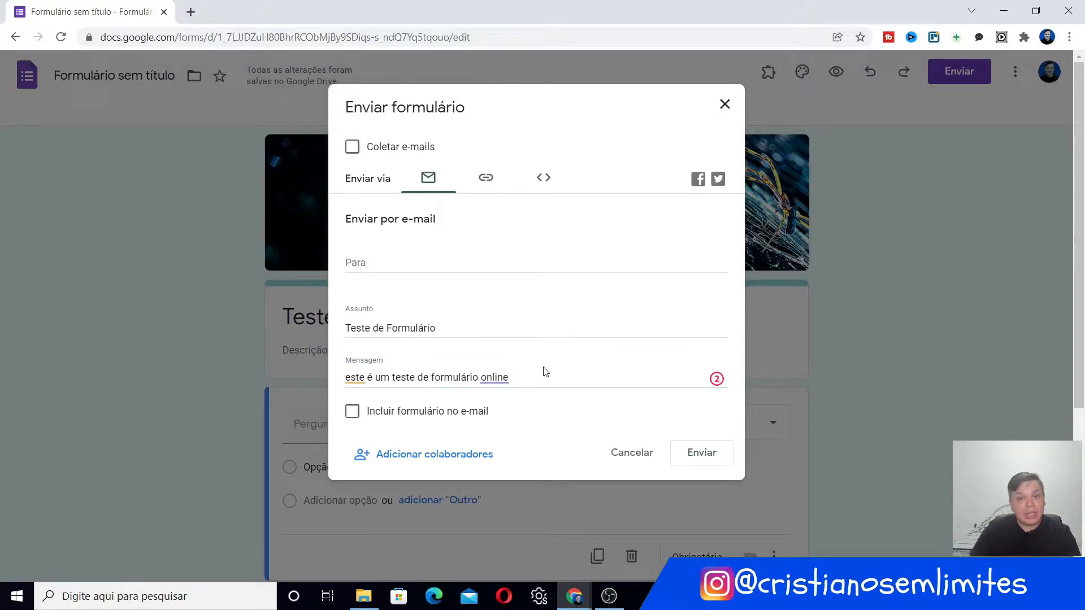
pyautogui.click(352, 412)
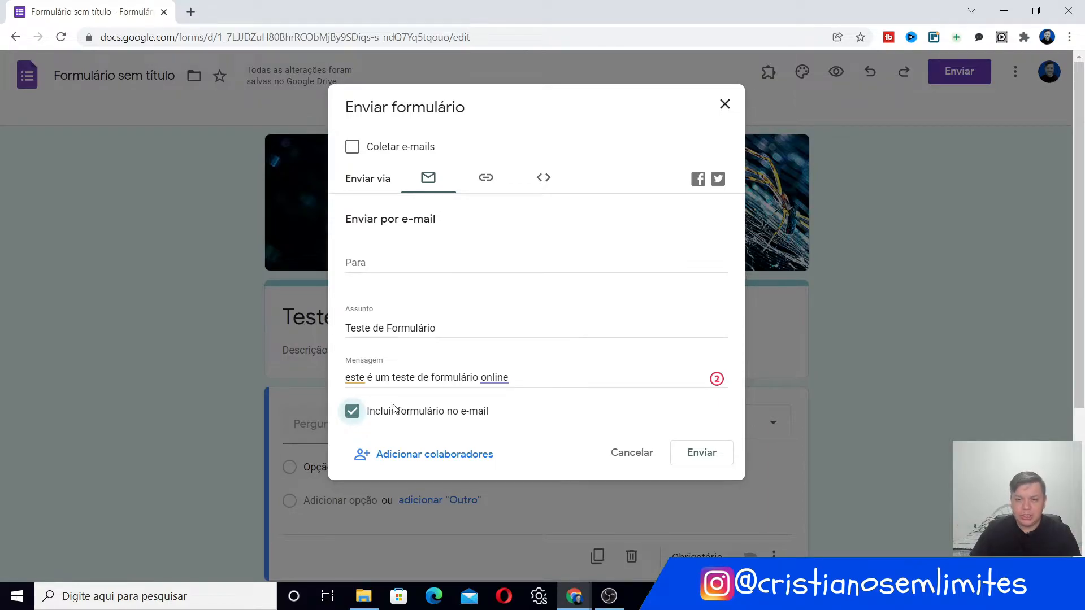
# Shorten the form's sharing link and view its HTML embed code
pyautogui.click(487, 178)
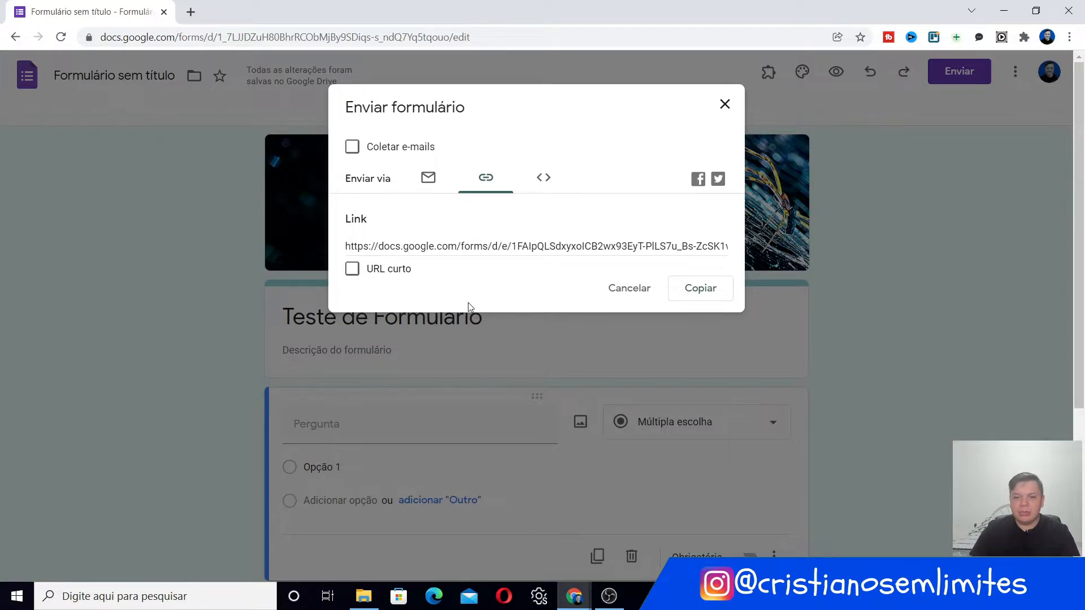
pyautogui.click(454, 247)
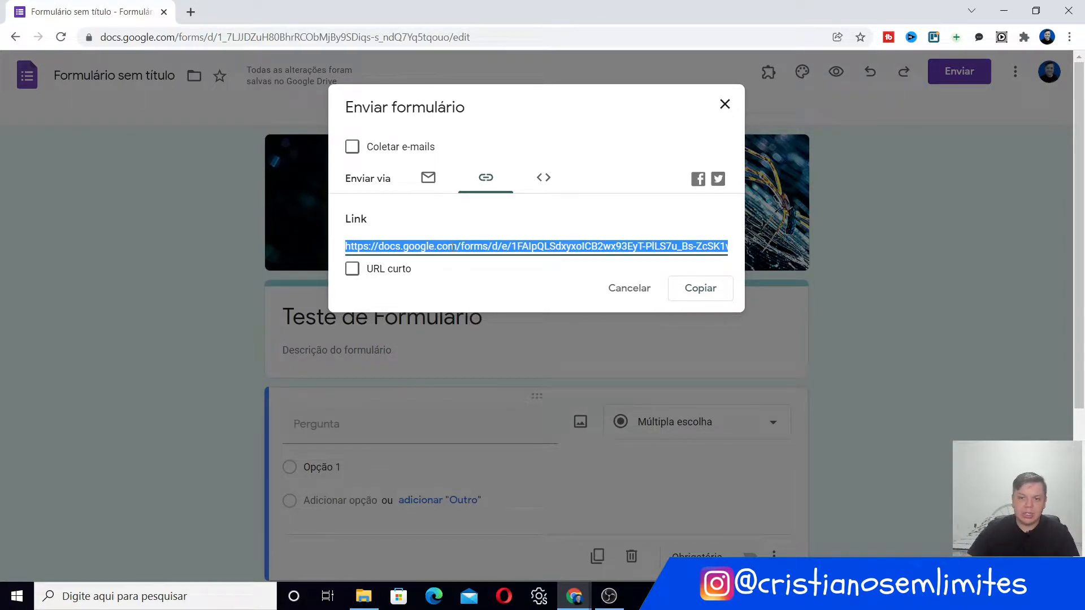
pyautogui.click(352, 270)
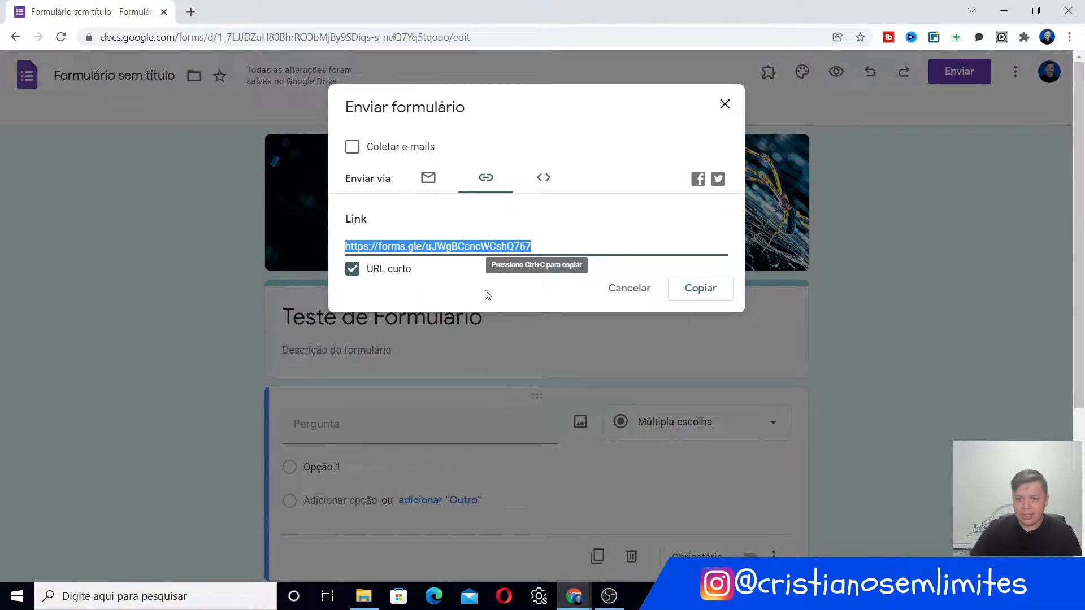
pyautogui.click(543, 178)
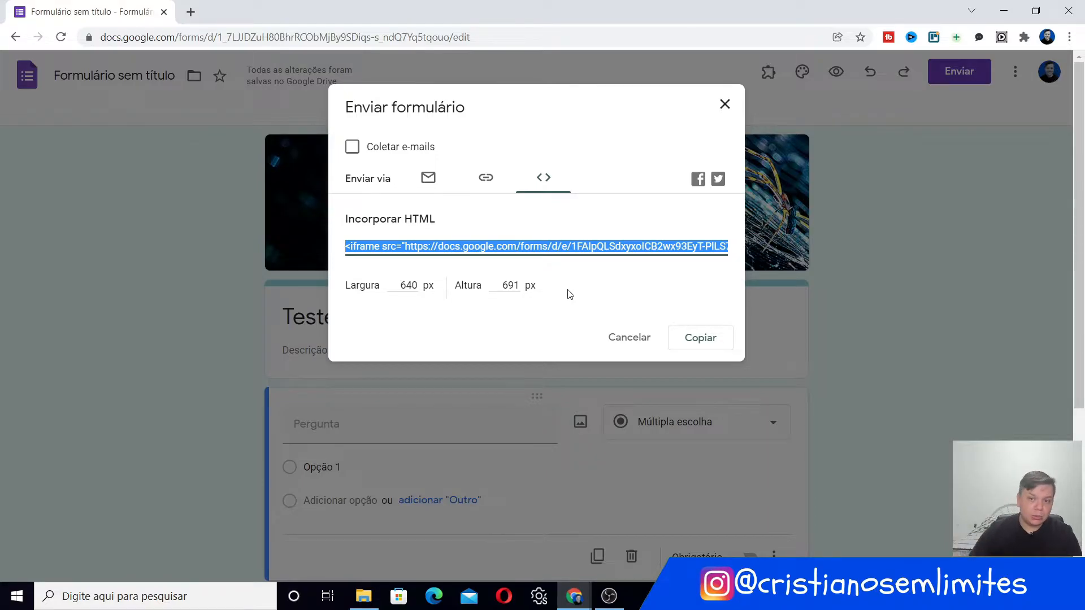
pyautogui.click(725, 106)
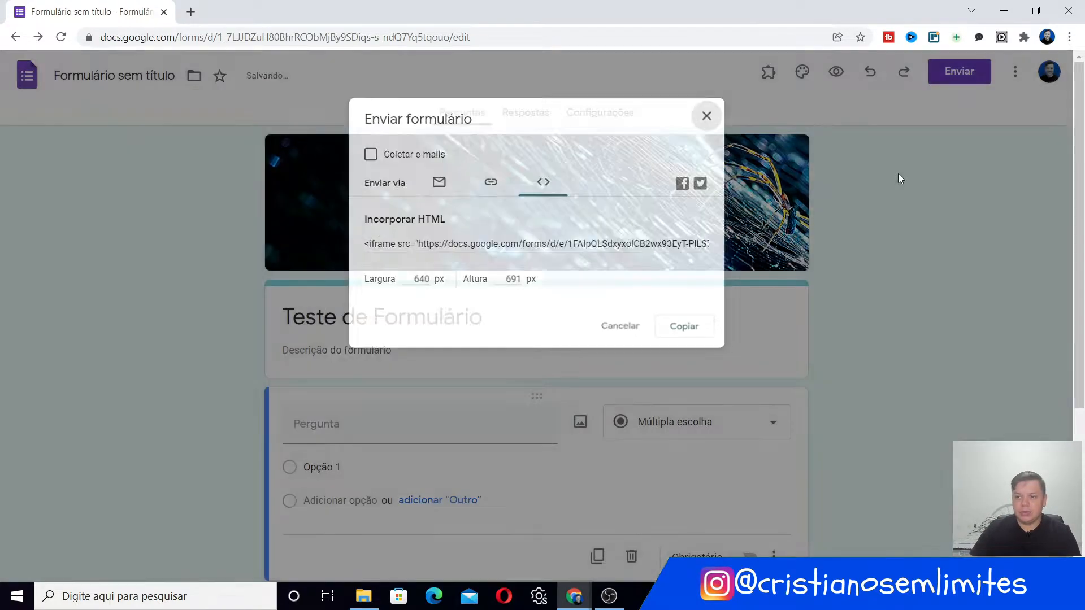
# Reopen and dismiss the form's sending options, and view the form's responses
pyautogui.click(954, 83)
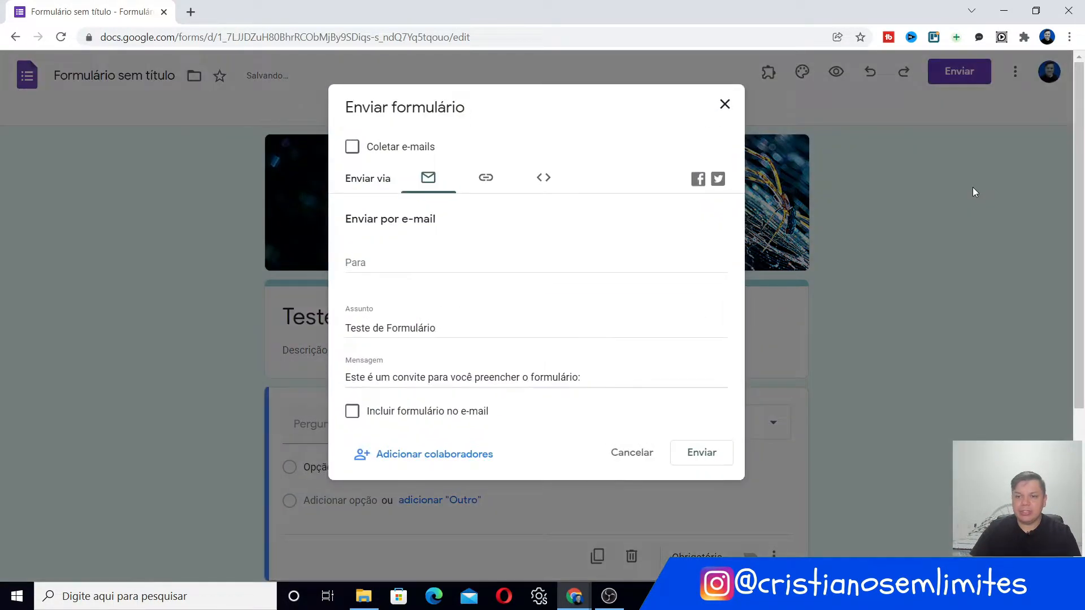
pyautogui.click(903, 235)
pyautogui.click(531, 113)
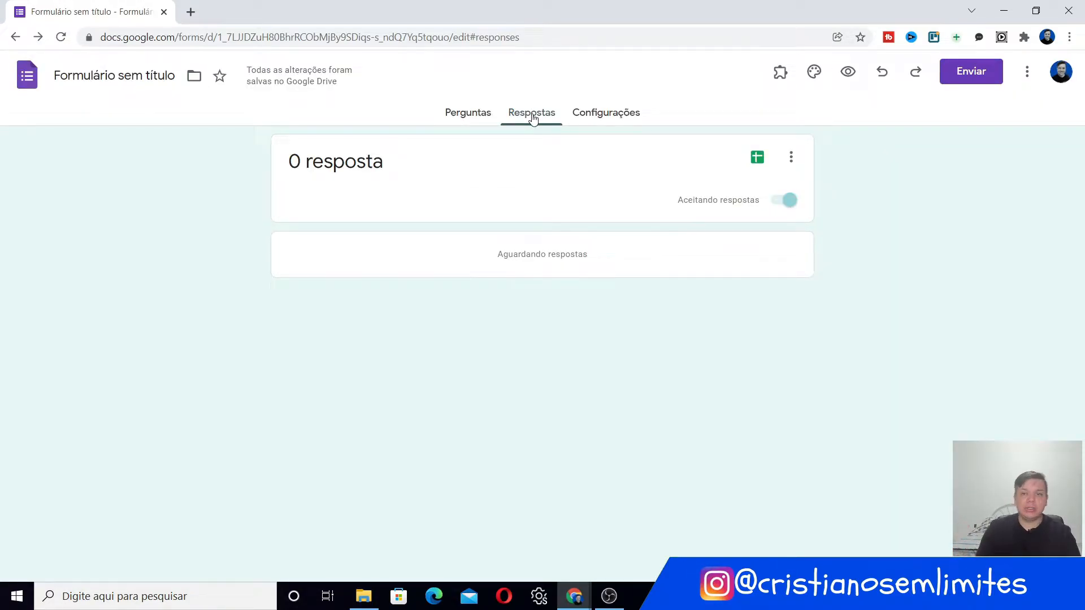
# Open the form's settings and preview the Criar teste grading options, switching quiz mode back off
pyautogui.click(582, 117)
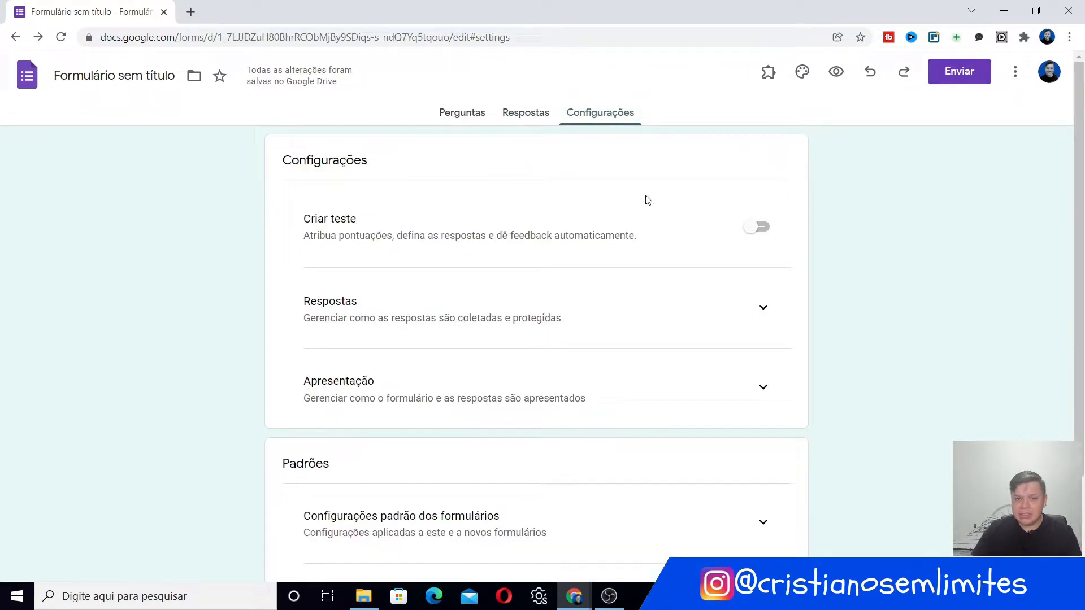
pyautogui.click(760, 228)
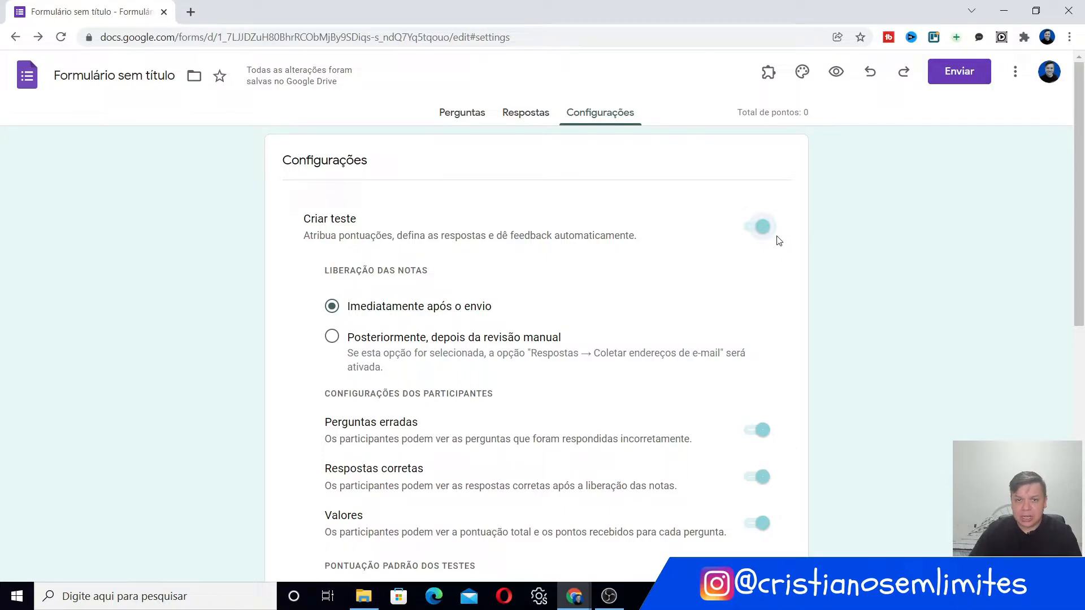
pyautogui.click(768, 221)
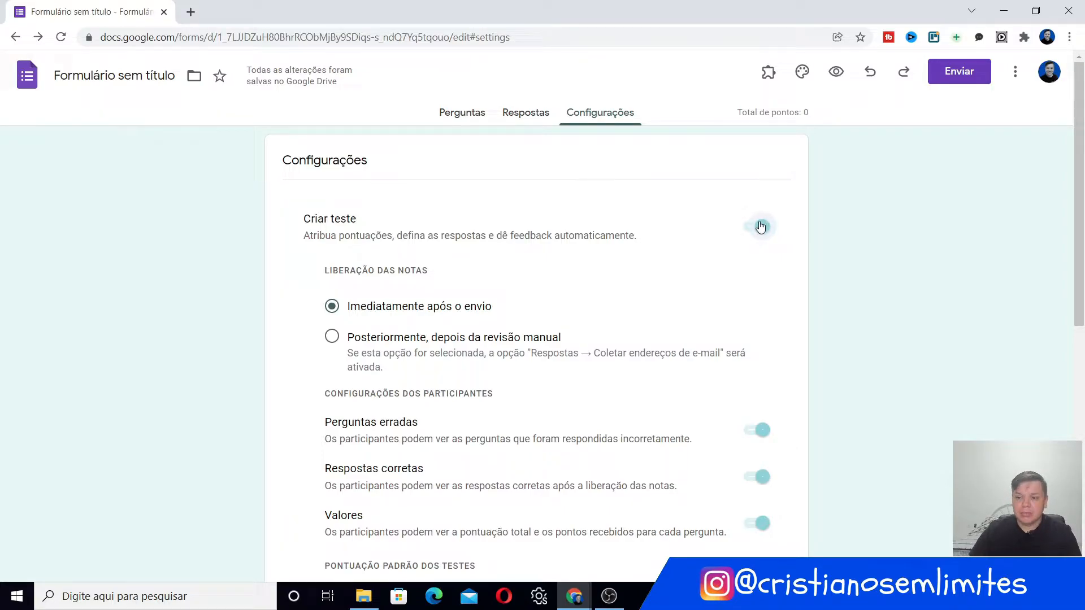
# Enable Coletar endereços de e-mail in the form's Respostas settings
pyautogui.click(763, 305)
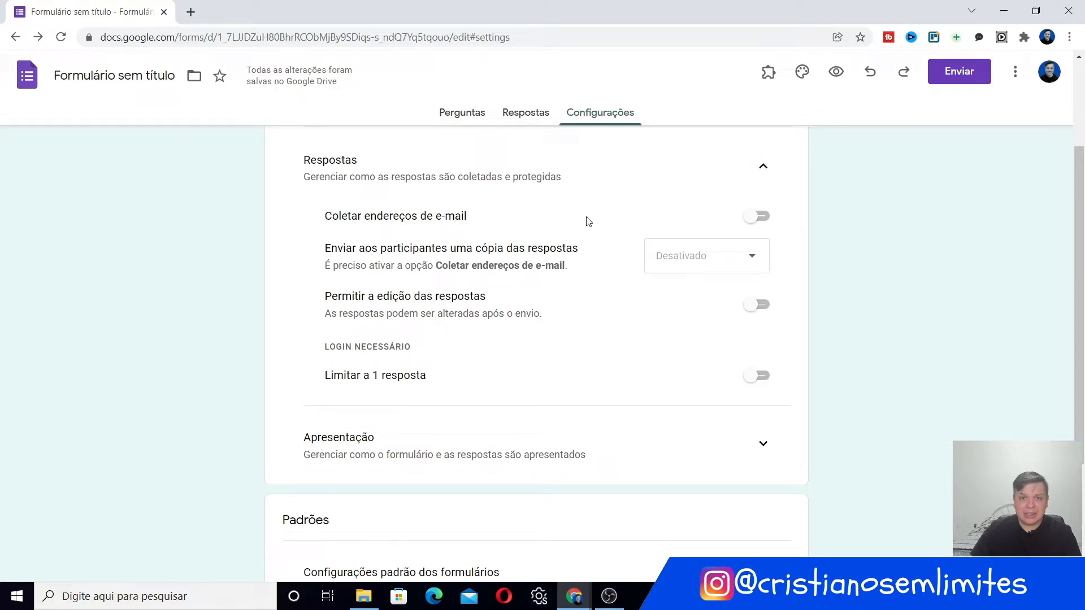
pyautogui.click(767, 222)
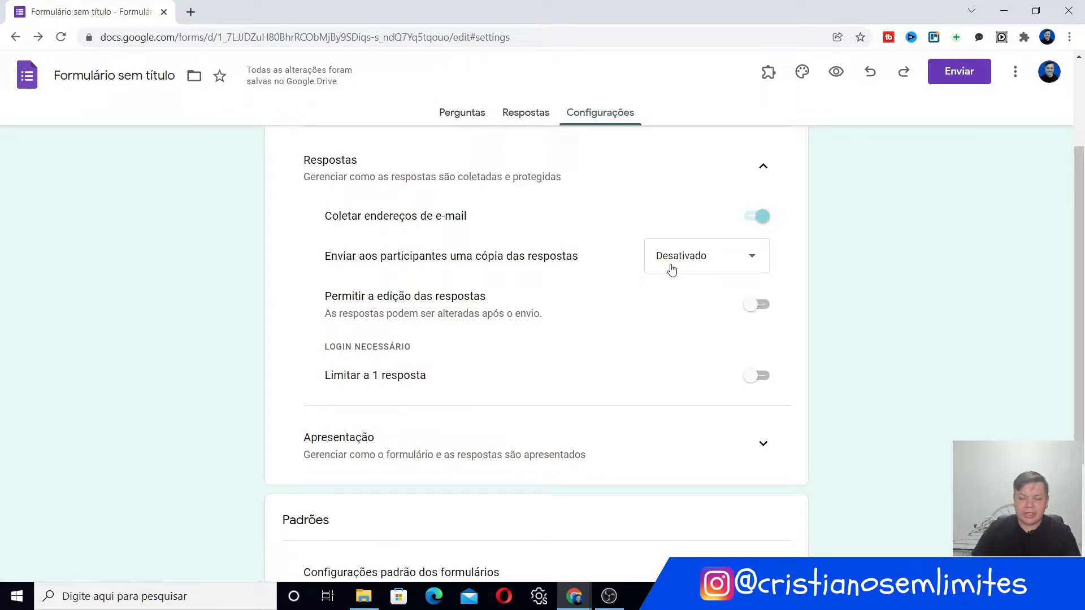
# Try the Permitir a edição das respostas and Limitar a 1 resposta options, switching each back off
pyautogui.click(767, 312)
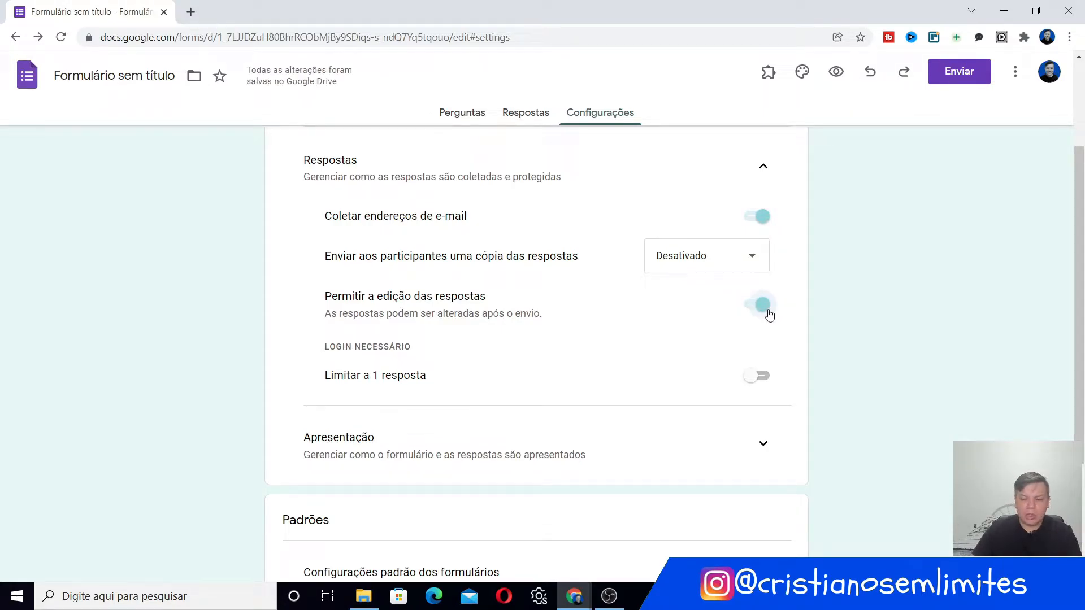
pyautogui.click(769, 315)
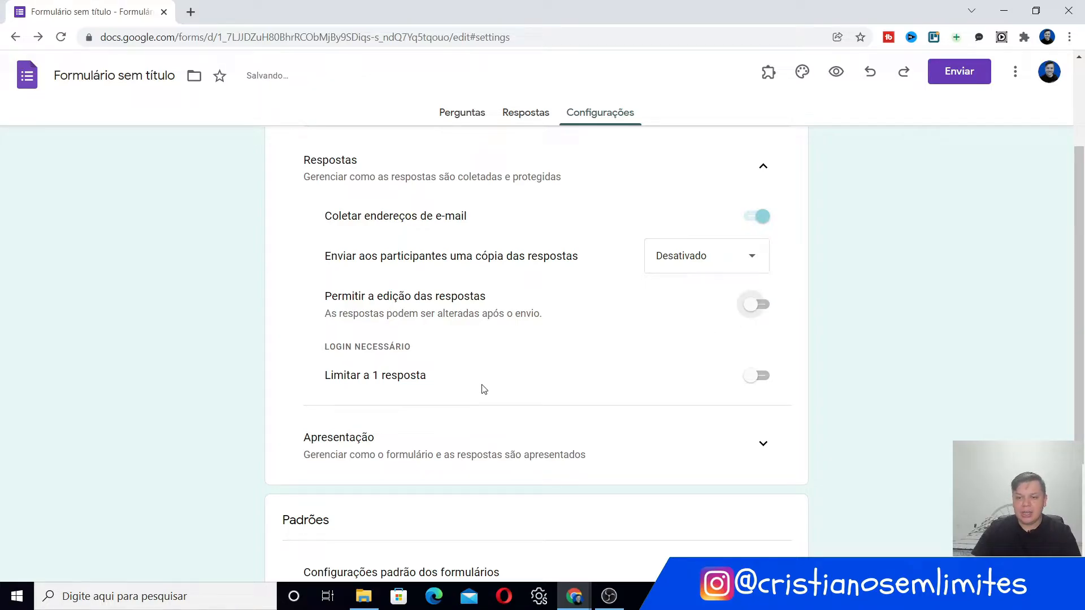
pyautogui.click(760, 375)
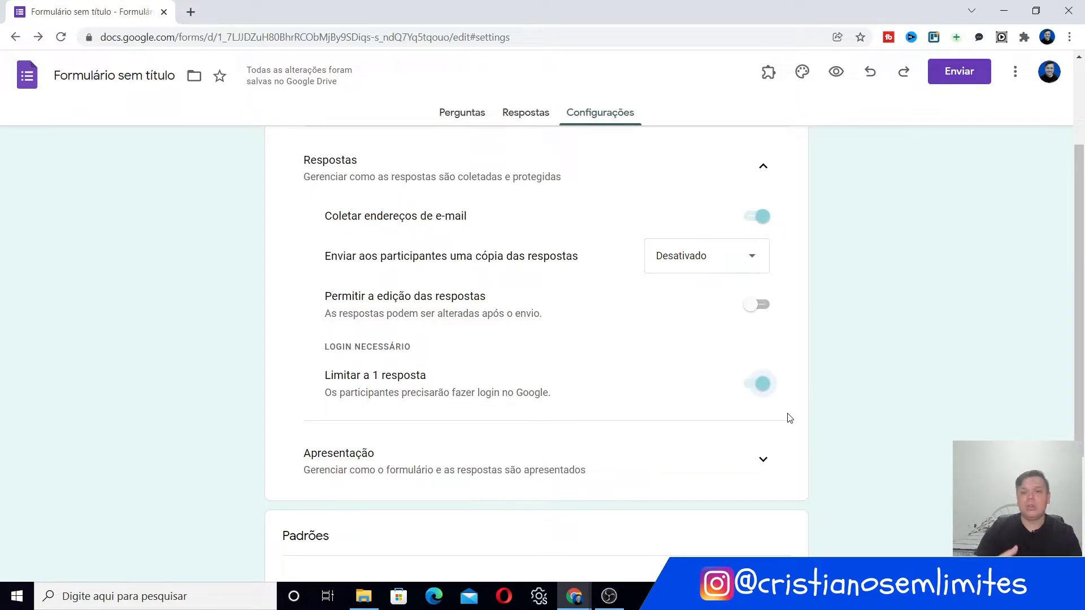
pyautogui.click(751, 390)
# Enable Mostrar barra de progresso in the form's Apresentação settings
pyautogui.click(763, 439)
pyautogui.scroll(-4, 763, 339)
pyautogui.click(760, 307)
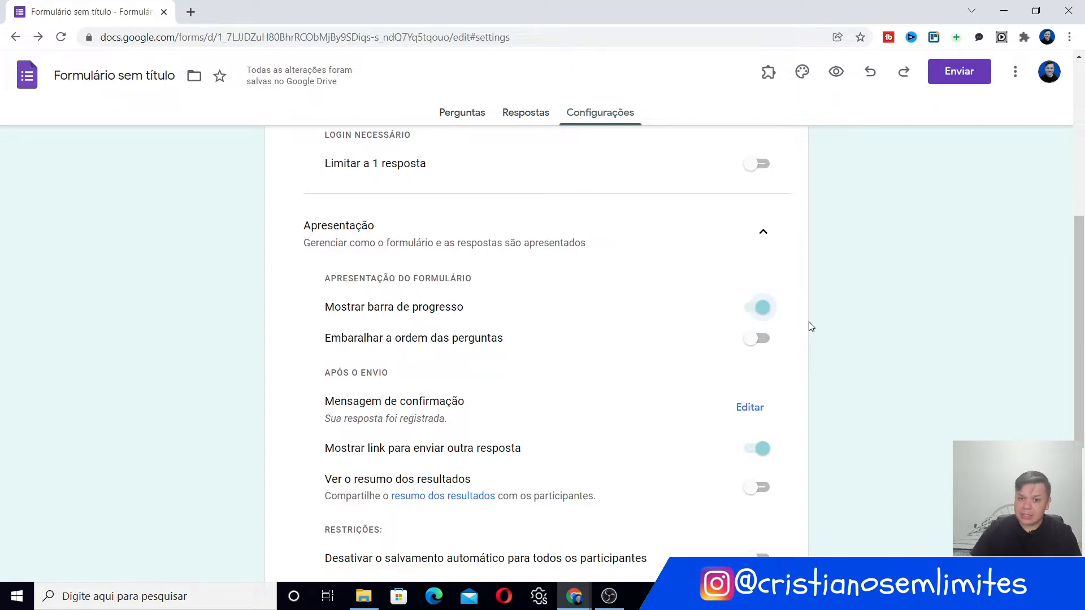
# Try the Embaralhar a ordem das perguntas option and switch it back off
pyautogui.scroll(-1, 649, 345)
pyautogui.click(761, 271)
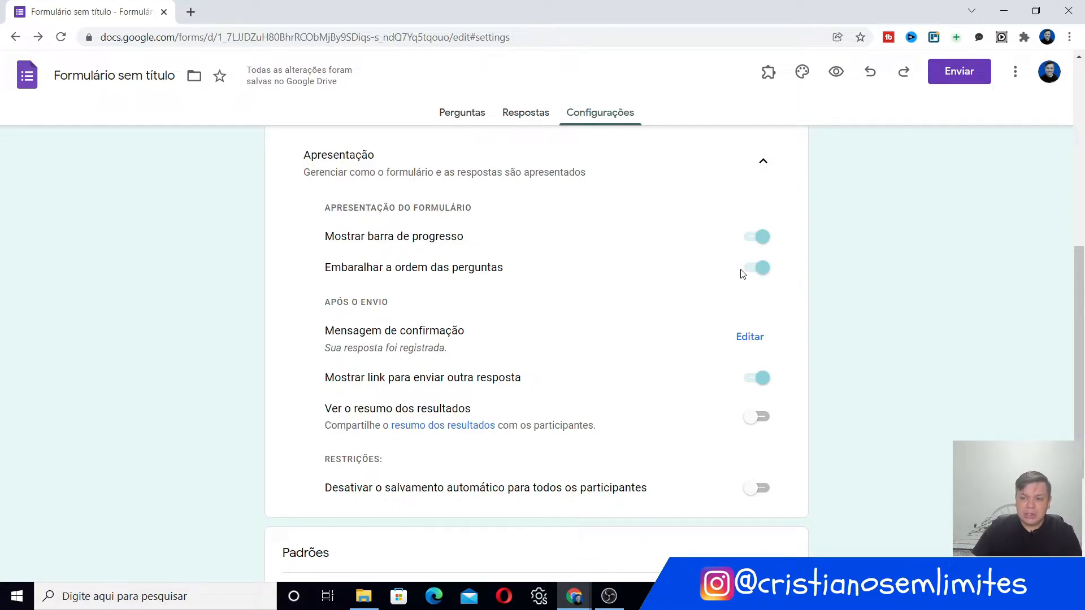
pyautogui.click(759, 269)
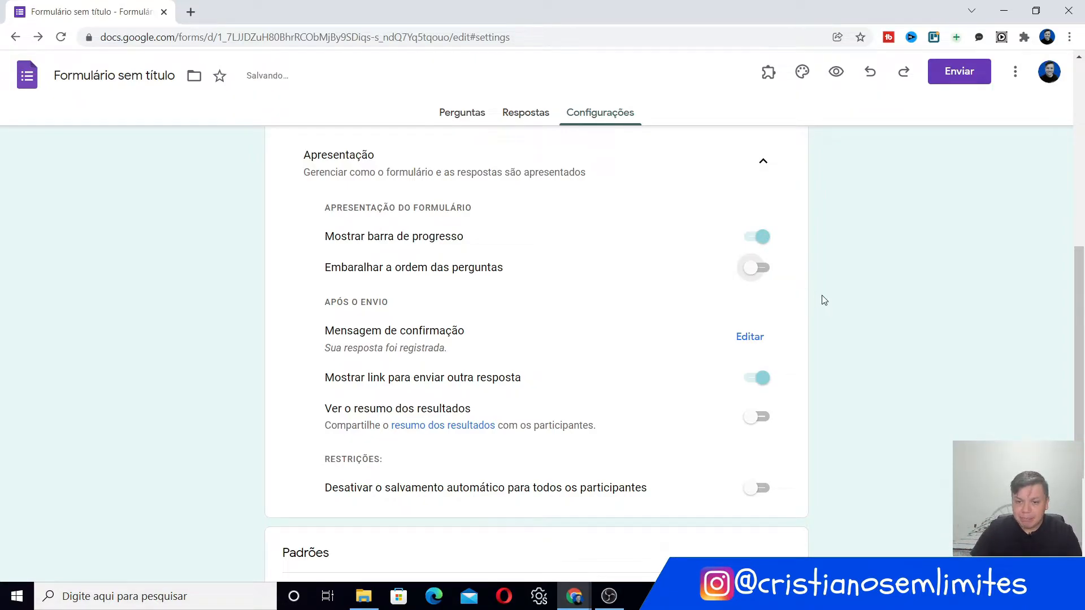
# Set the form's confirmation message to "Muito obrigado pela sua participação" and save it
pyautogui.scroll(-1, 823, 300)
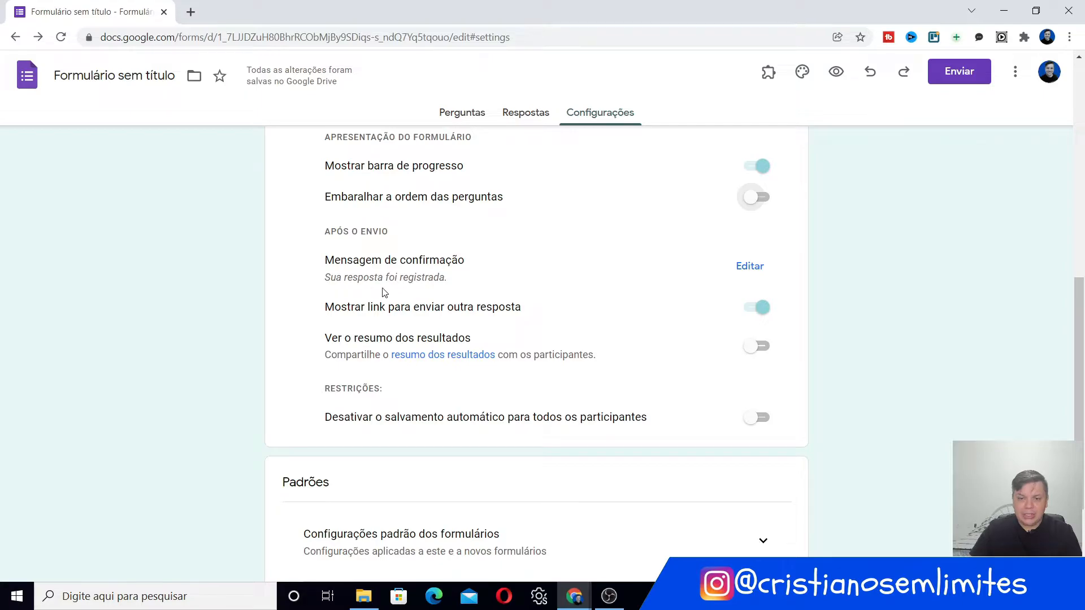
pyautogui.click(745, 267)
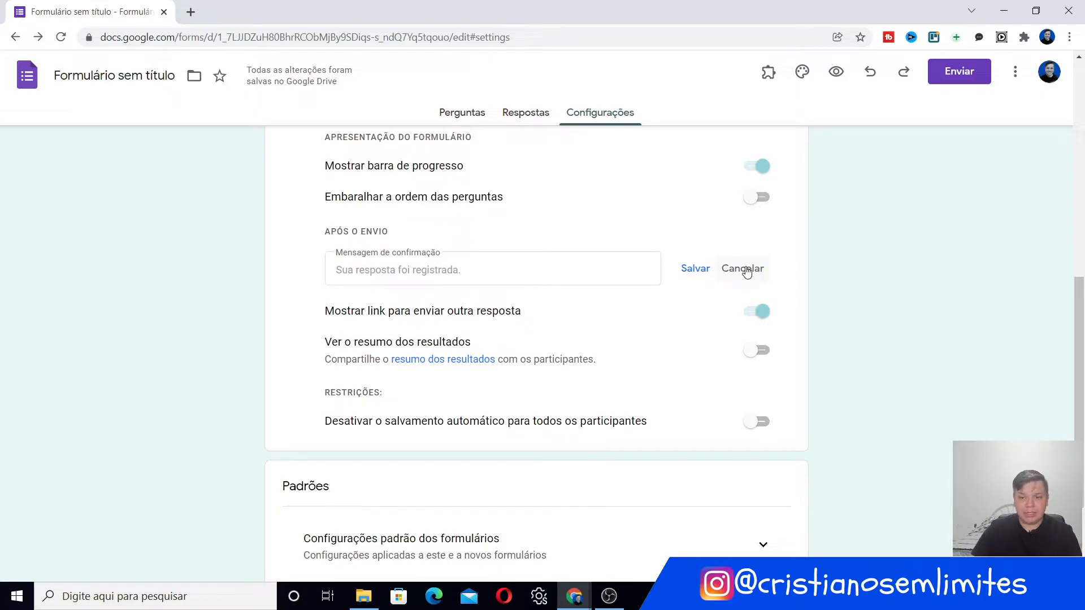
pyautogui.click(544, 273)
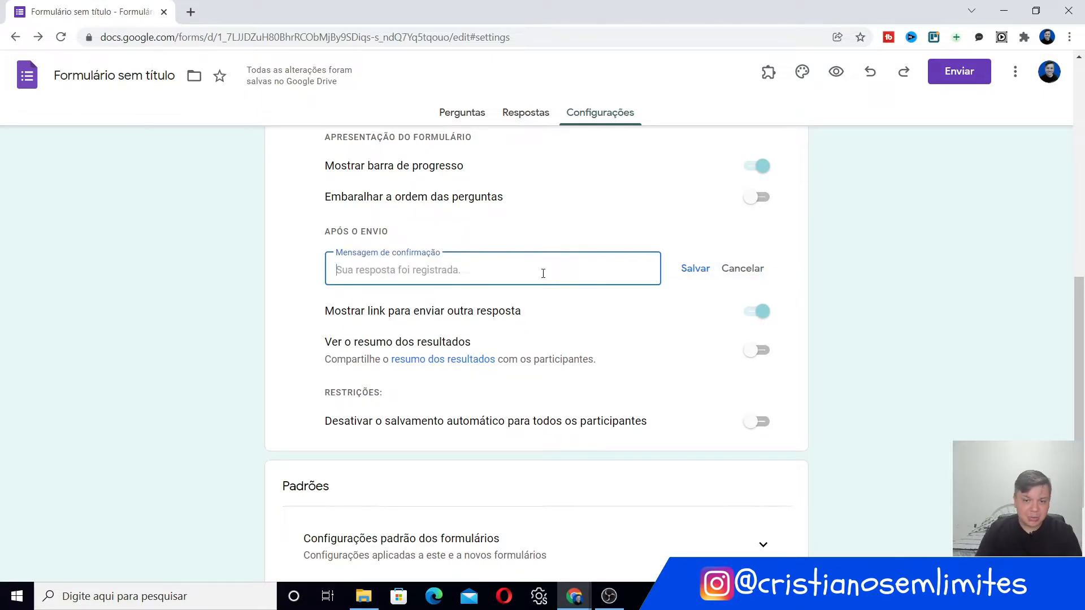
pyautogui.write('Muito obr')
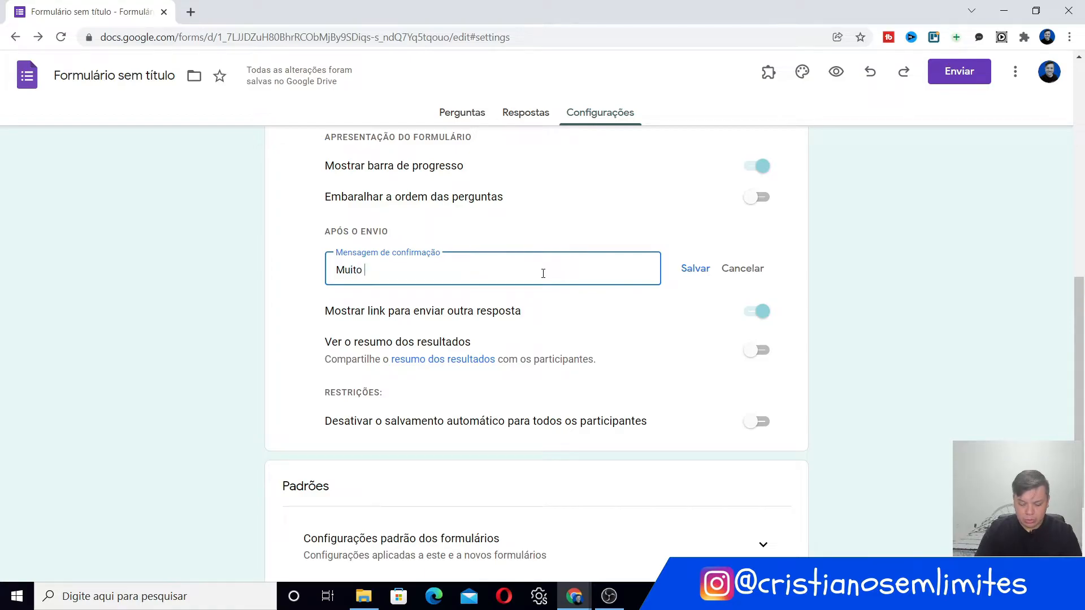
pyautogui.write('igado pela sua participação')
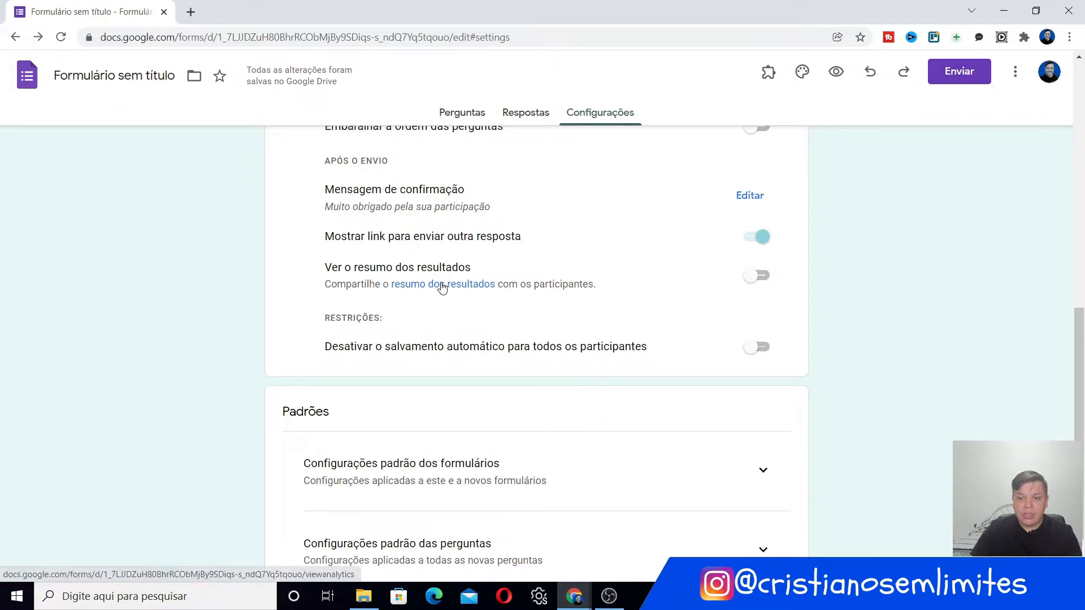
# Try the Ver o resumo dos resultados option for participants and switch it back off
pyautogui.click(766, 285)
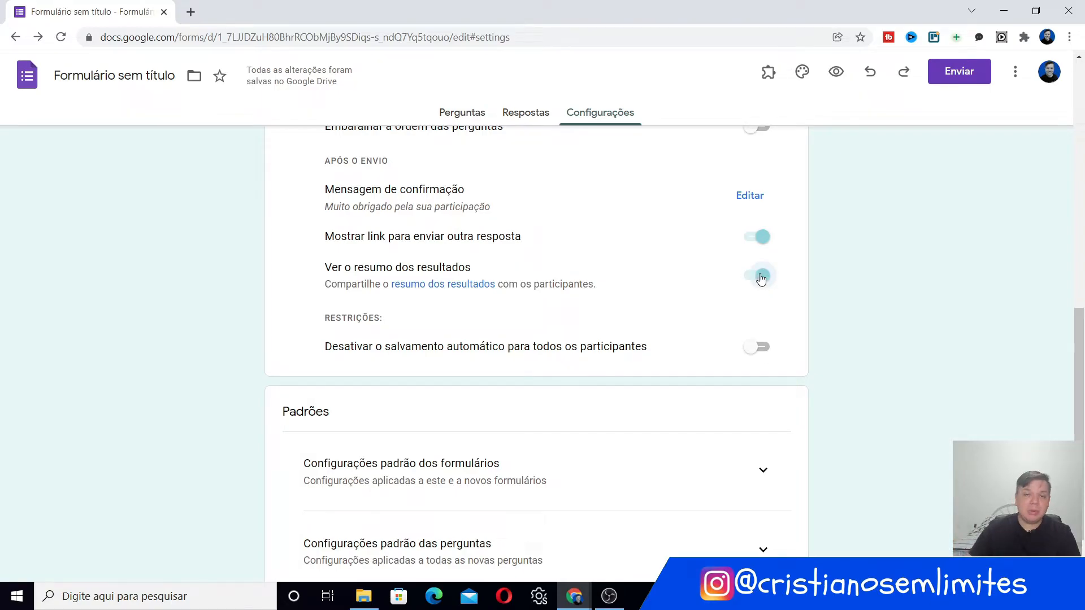
pyautogui.click(761, 278)
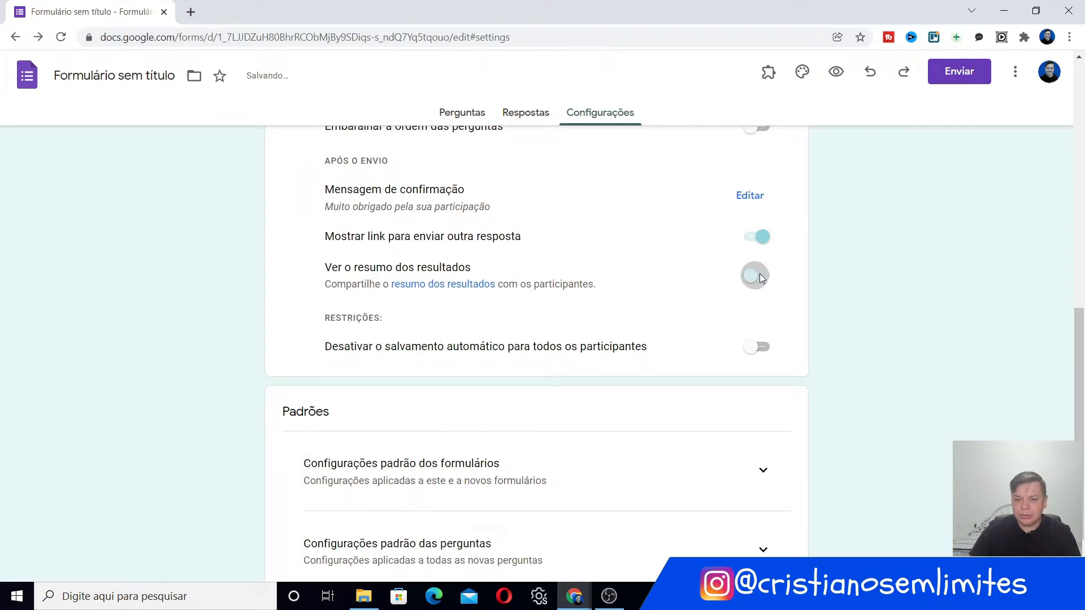
pyautogui.scroll(-2, 759, 277)
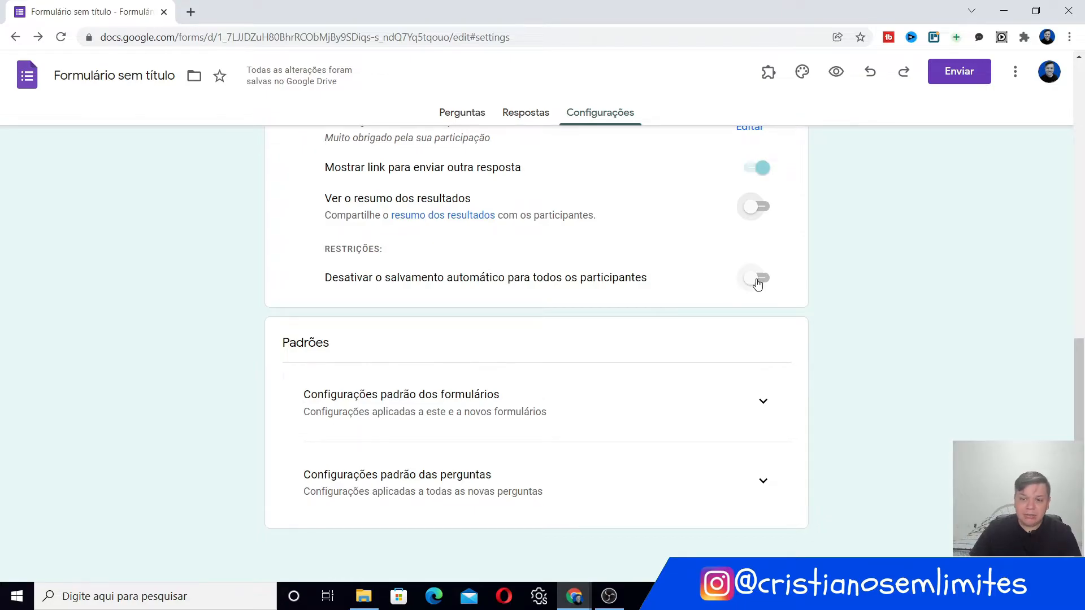
pyautogui.scroll(8, 660, 410)
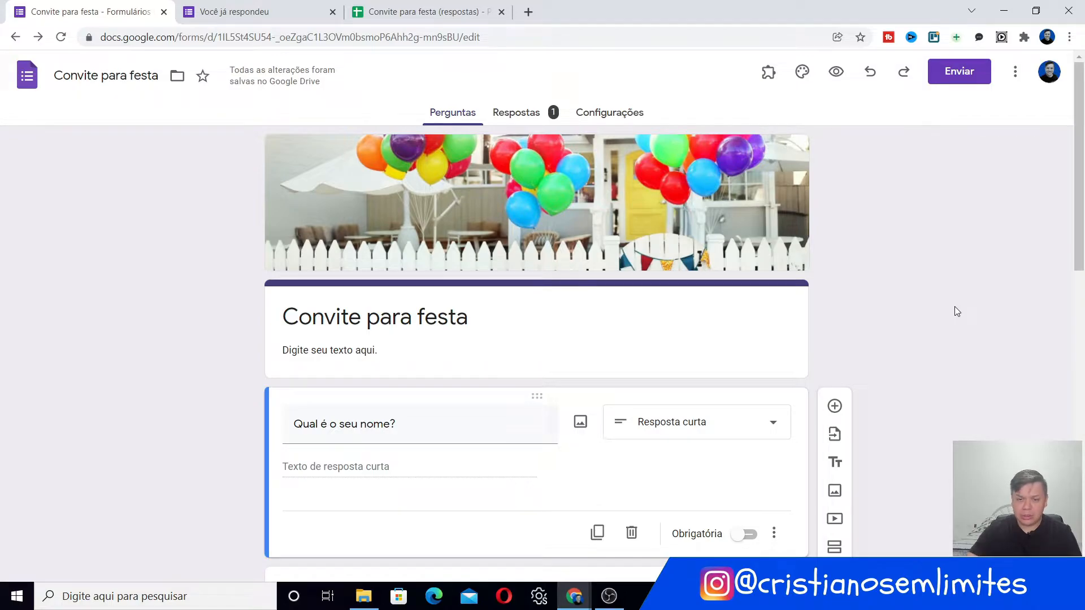
# Replace the title heading of the Convite para festa form with "Festa e o Nome"
pyautogui.scroll(-10, 947, 310)
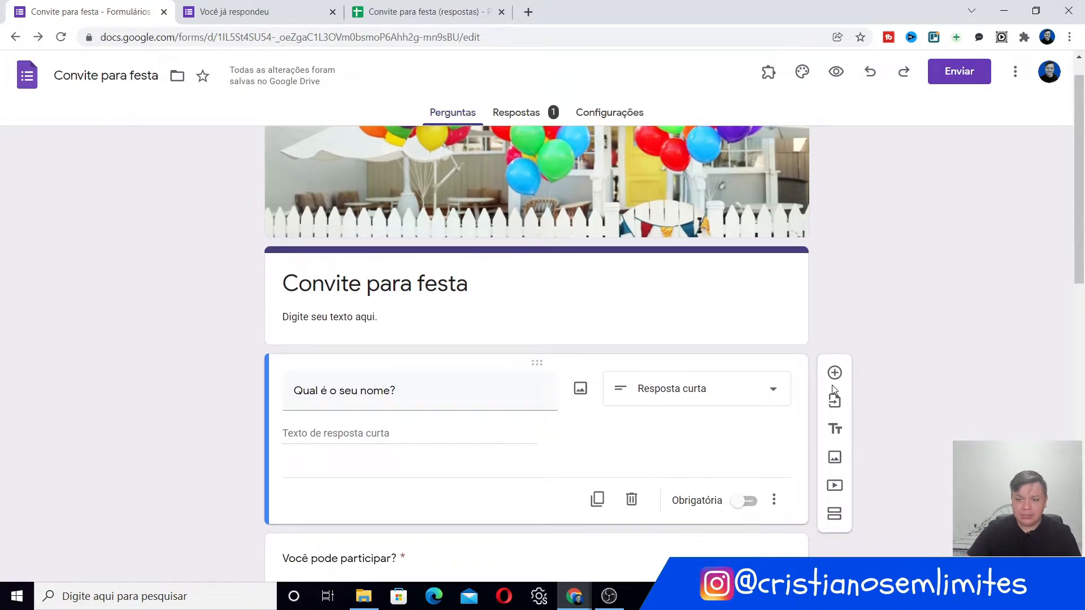
pyautogui.scroll(-4, 839, 361)
pyautogui.scroll(12, 838, 360)
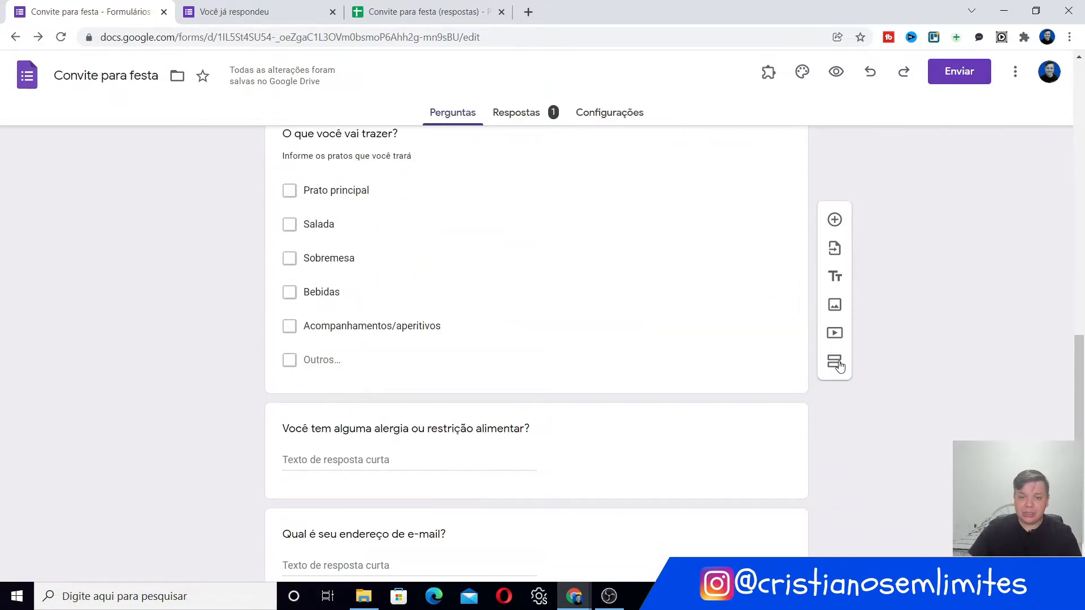
pyautogui.scroll(1, 814, 359)
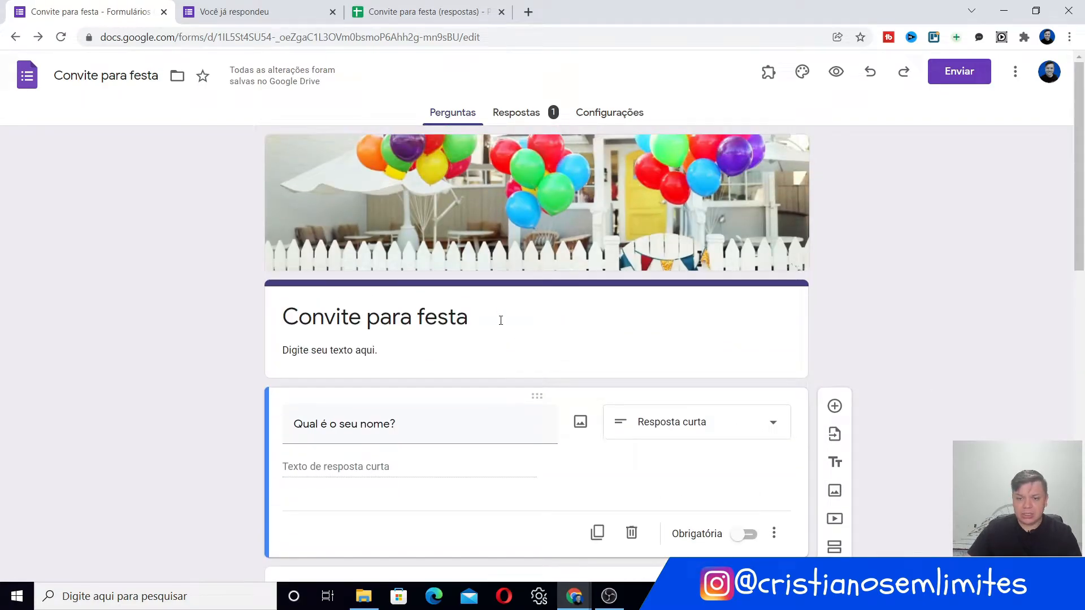
pyautogui.click(424, 314)
pyautogui.moveTo(469, 316); pyautogui.dragTo(180, 316)
pyautogui.write('FEsta')
pyautogui.press('BackSpace')
pyautogui.press('BackSpace')
pyautogui.press('BackSpace')
pyautogui.press('BackSpace')
pyautogui.write('es')
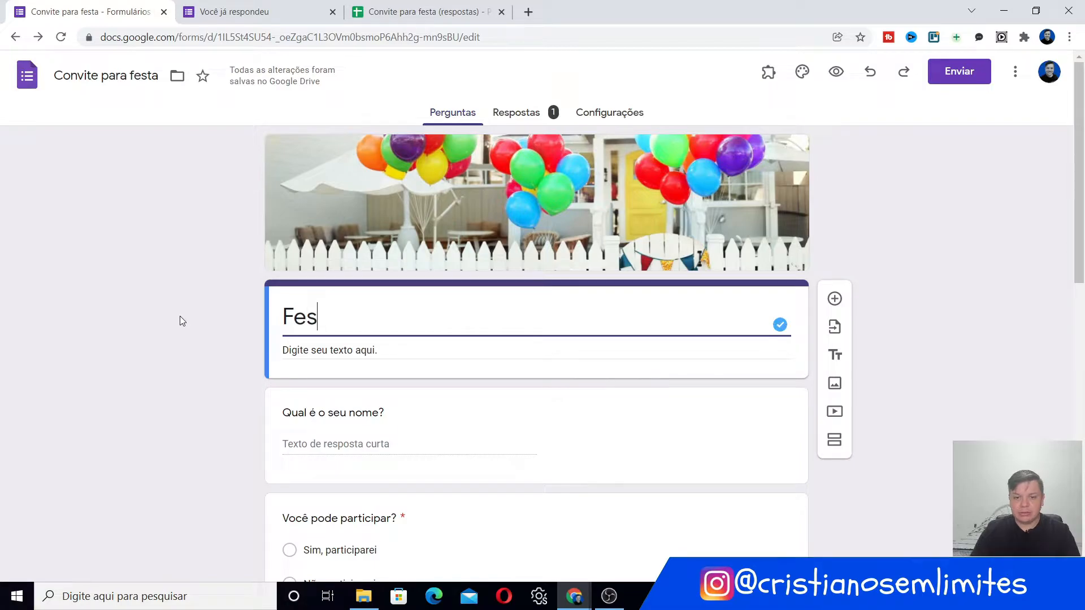
pyautogui.write('ta o eo')
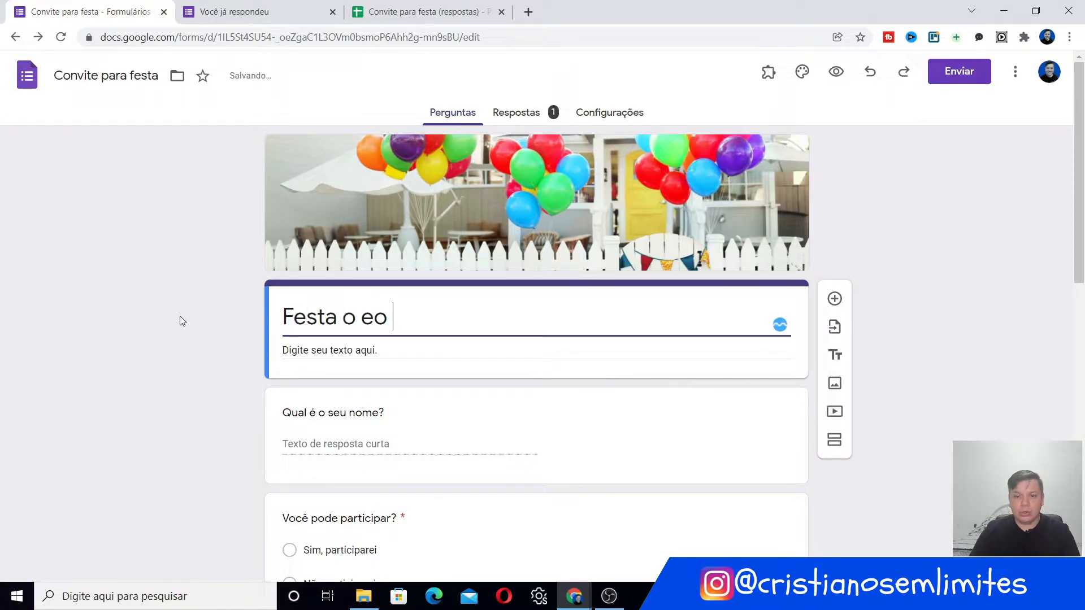
pyautogui.press('BackSpace')
pyautogui.press('BackSpace')
pyautogui.press('BackSpace')
pyautogui.press('BackSpace')
pyautogui.write('e ')
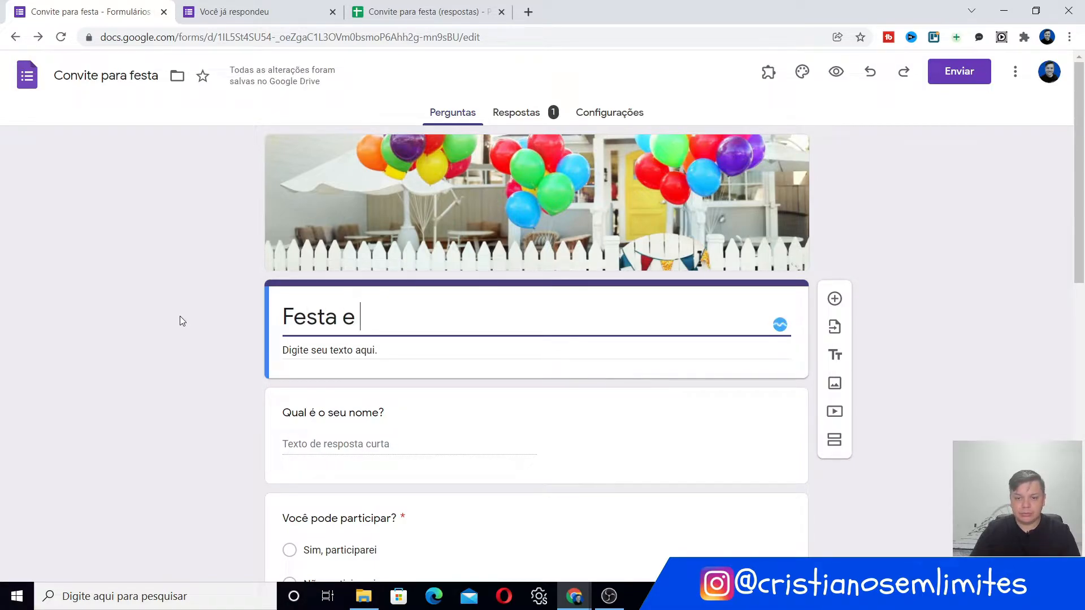
pyautogui.write('o Nome')
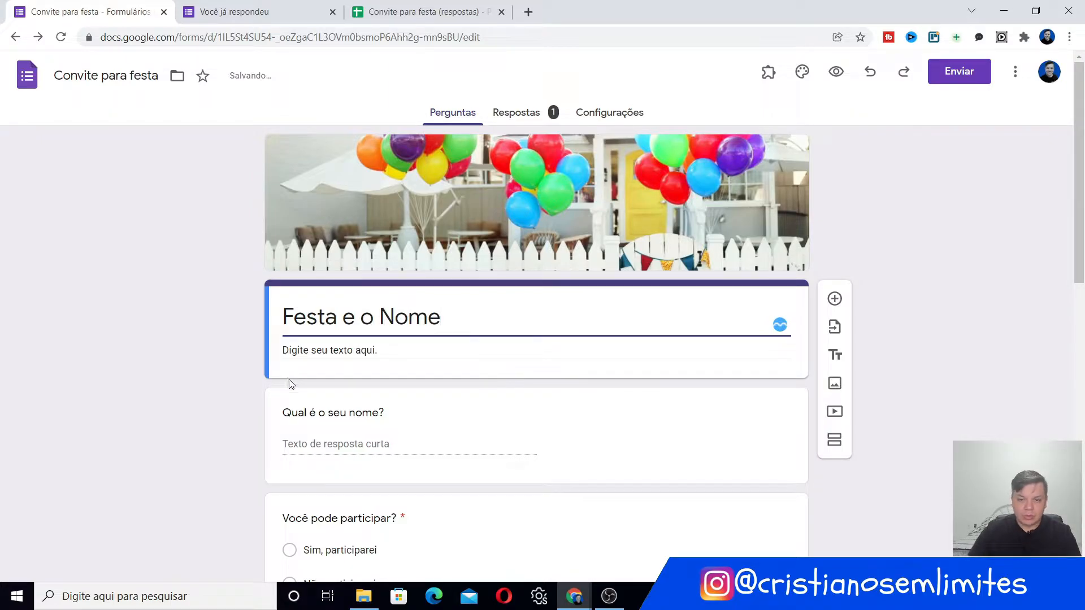
# Replace the form's description with "Convite para a Festa do"
pyautogui.tripleClick(326, 351)
pyautogui.write('Conv')
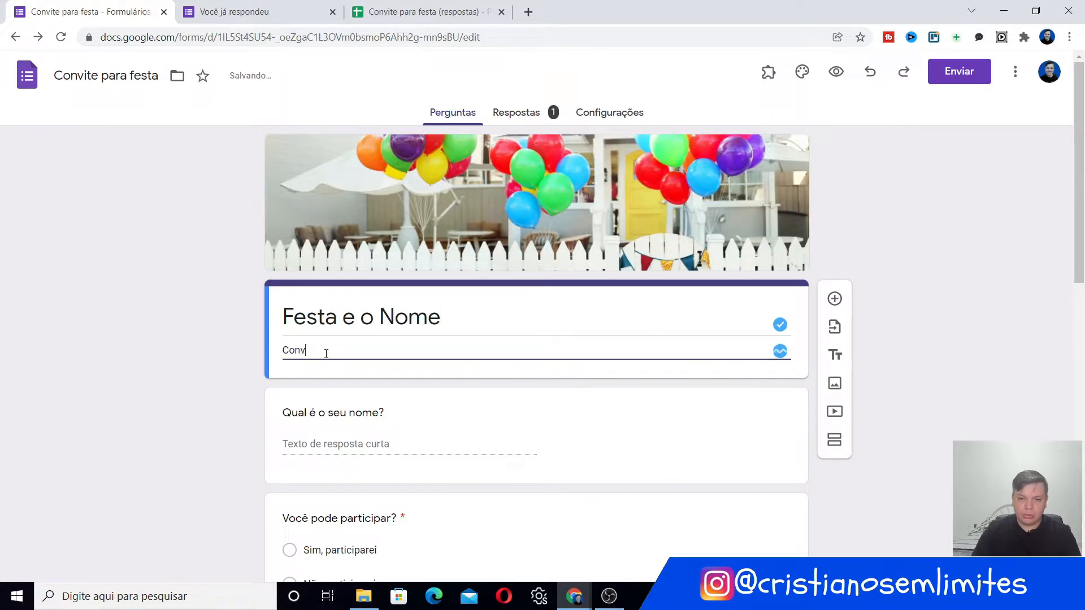
pyautogui.write('ite para a Festa do')
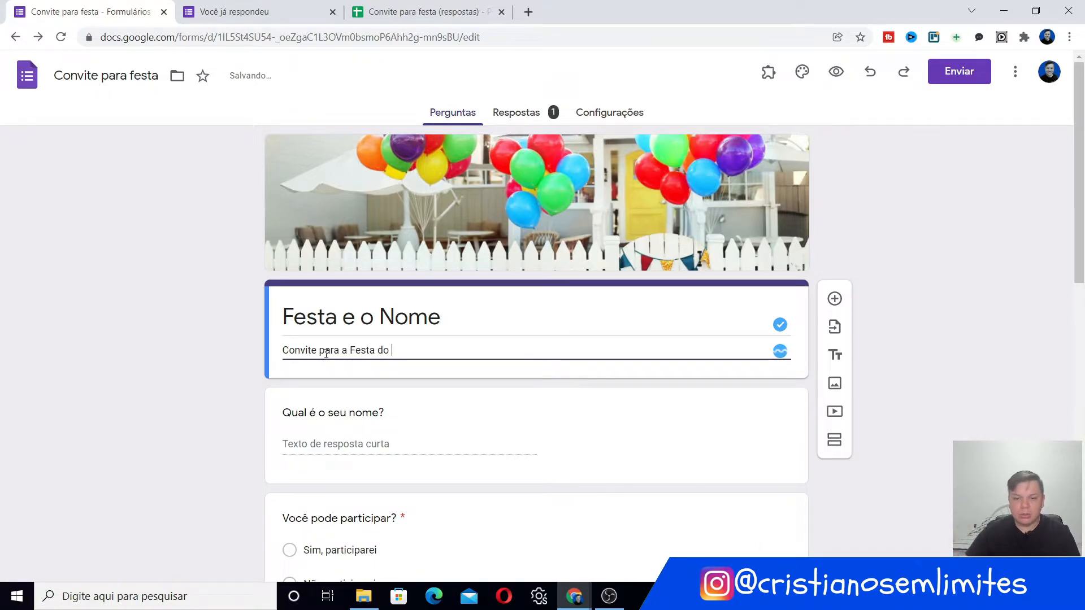
pyautogui.click(249, 364)
# Review the party invitation form's questions from the name question through the e-mail question
pyautogui.scroll(-1, 260, 417)
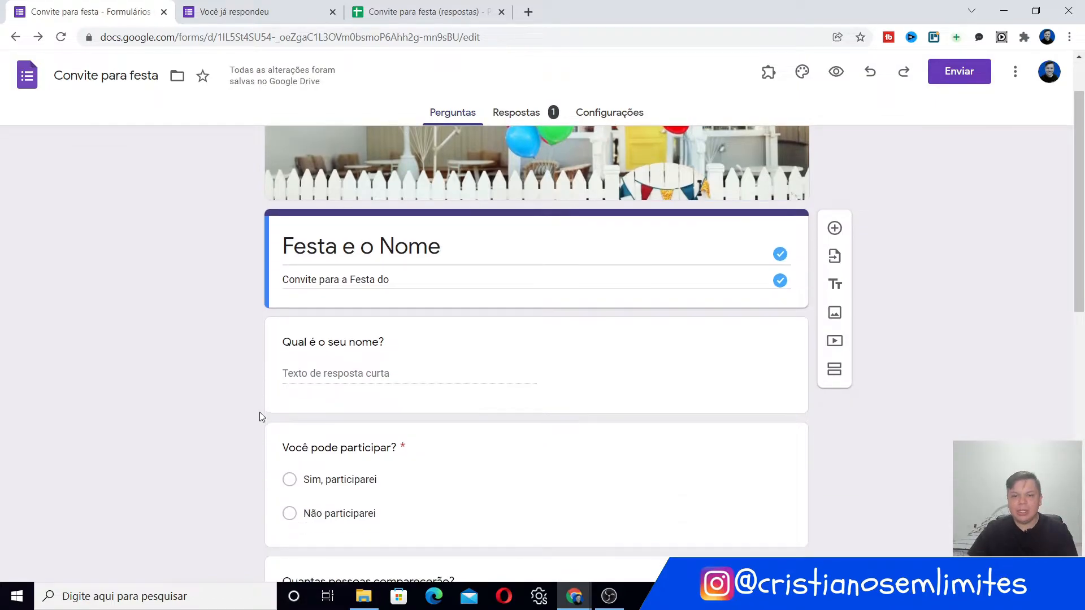
pyautogui.scroll(-1, 253, 404)
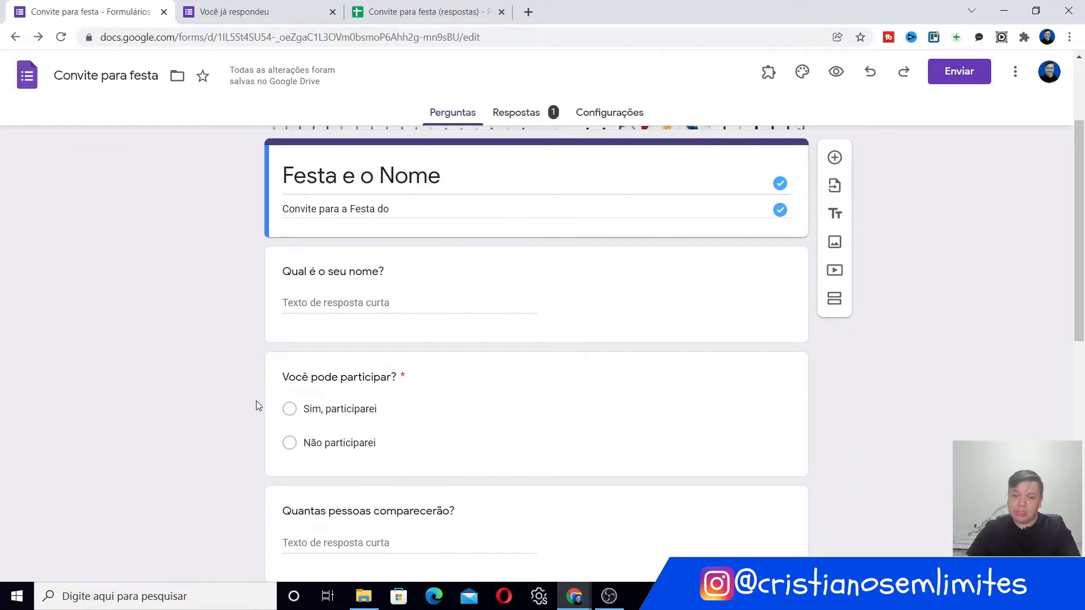
pyautogui.scroll(-1, 256, 401)
pyautogui.scroll(-7, 260, 400)
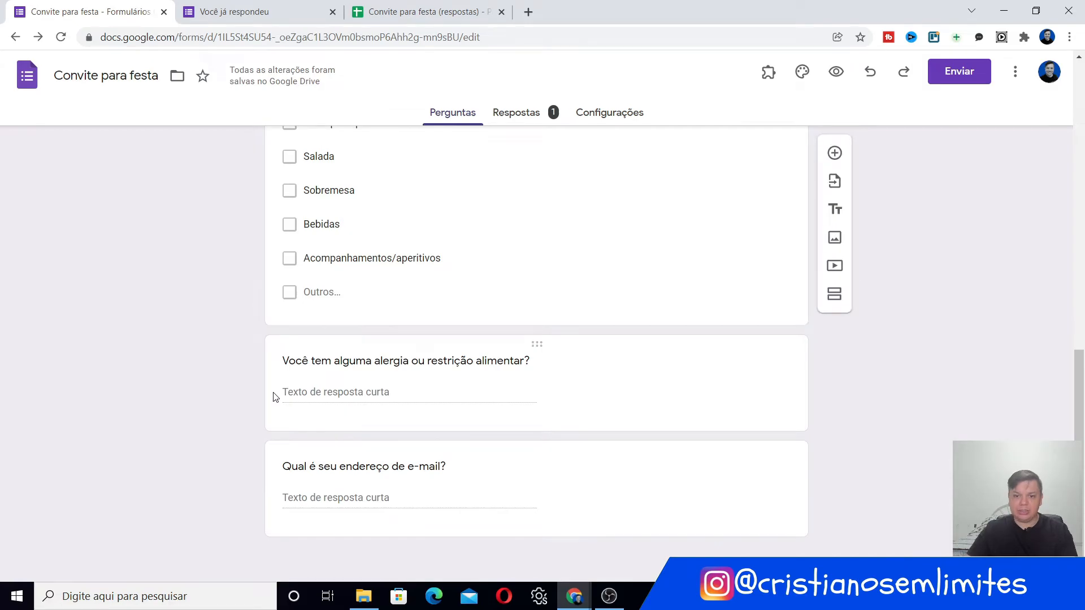
pyautogui.scroll(10, 275, 397)
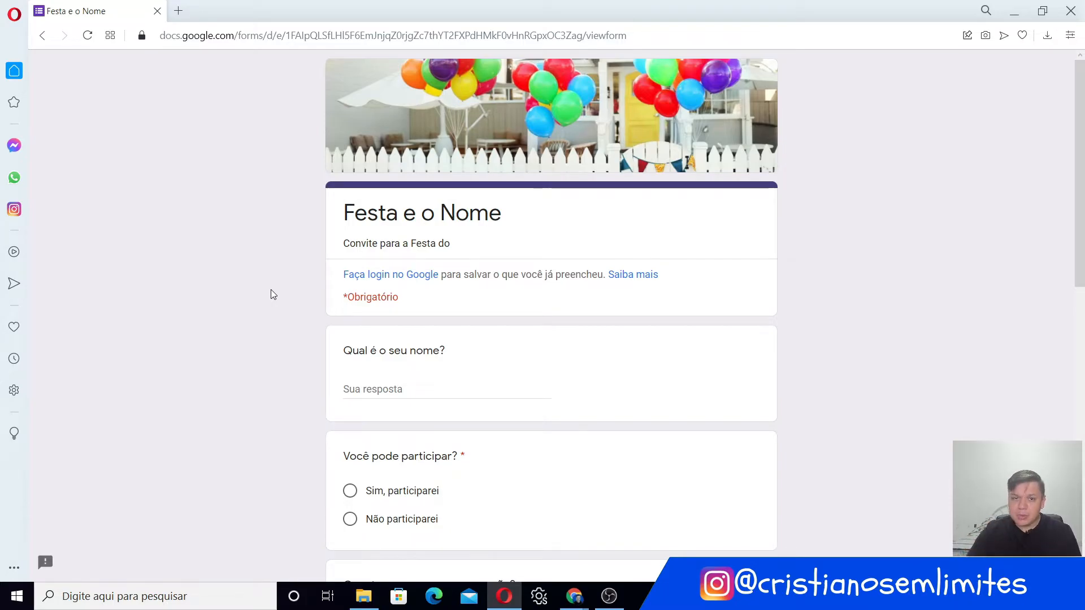
# In the published form open in Opera, answer "Qual é o seu nome?" with the respondent's first name
pyautogui.scroll(-3, 277, 294)
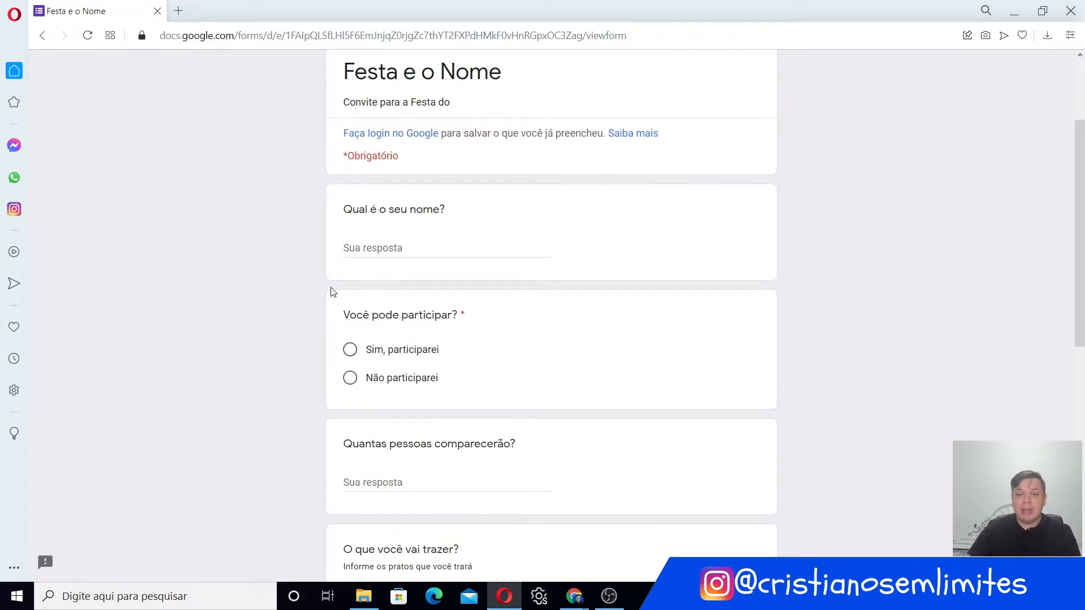
pyautogui.click(394, 244)
pyautogui.write('Cristiano')
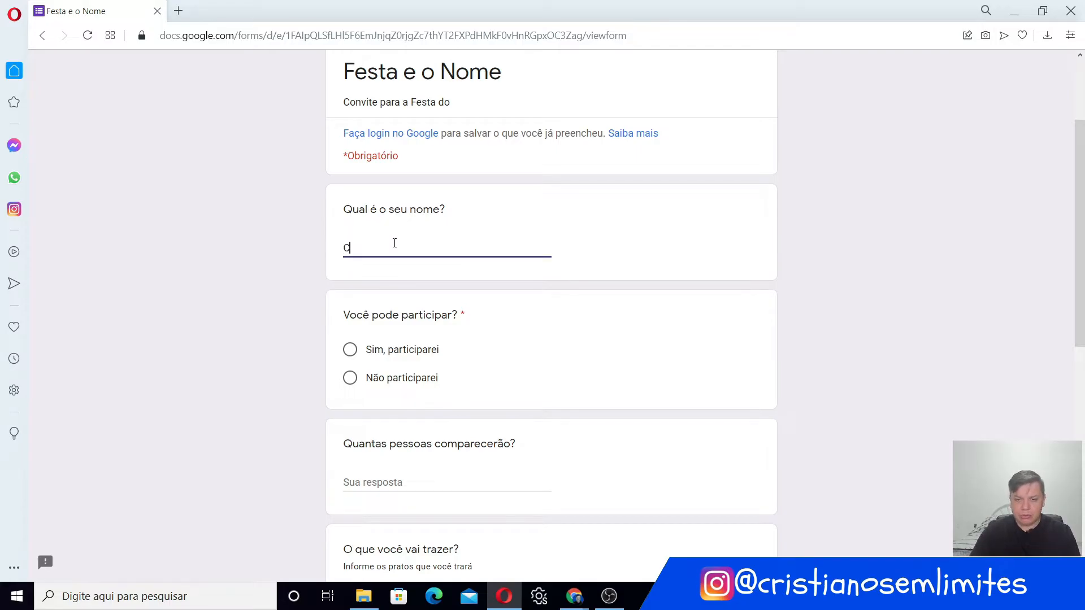
# Complete and submit the party form response in Opera, and switch back to the form editor in Chrome
pyautogui.press('Tab')
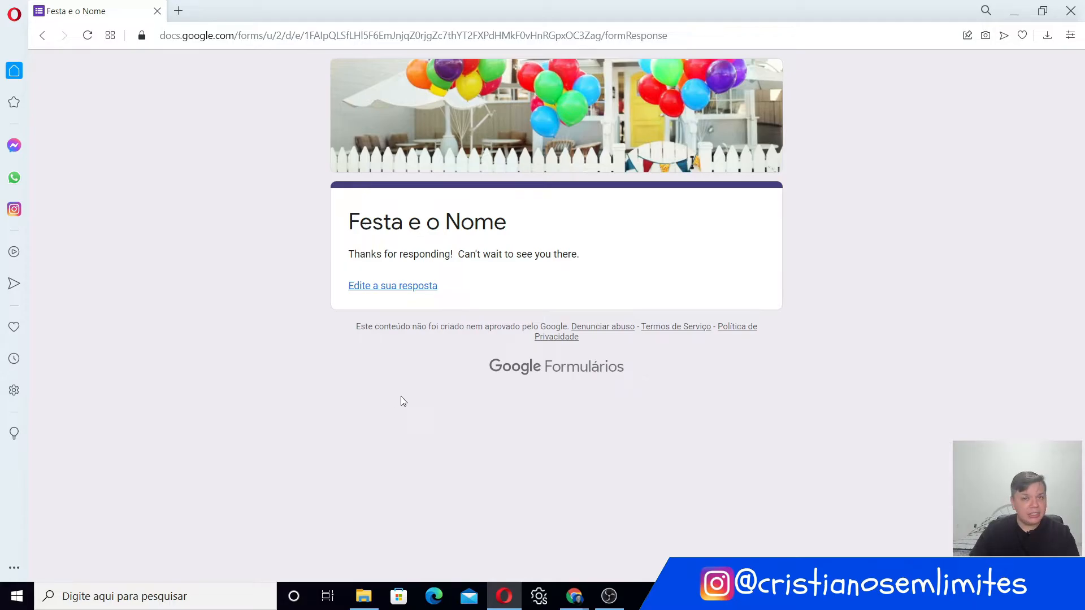
pyautogui.click(1017, 12)
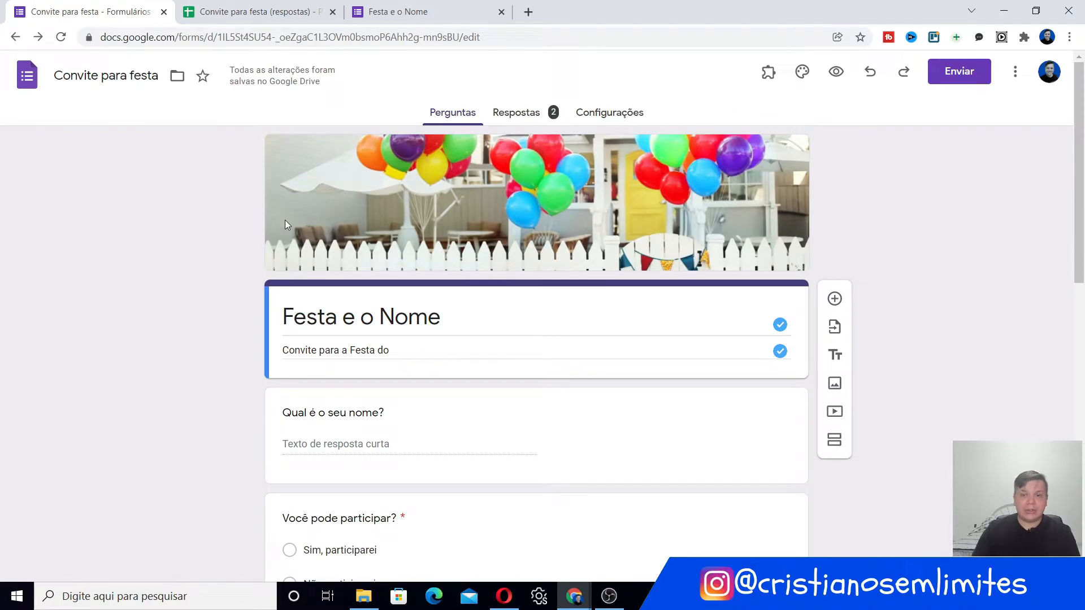
# Open the party invitation form's responses and look through the summary and individual views
pyautogui.click(530, 114)
pyautogui.scroll(-1, 157, 275)
pyautogui.scroll(-1, 162, 278)
pyautogui.scroll(2, 162, 278)
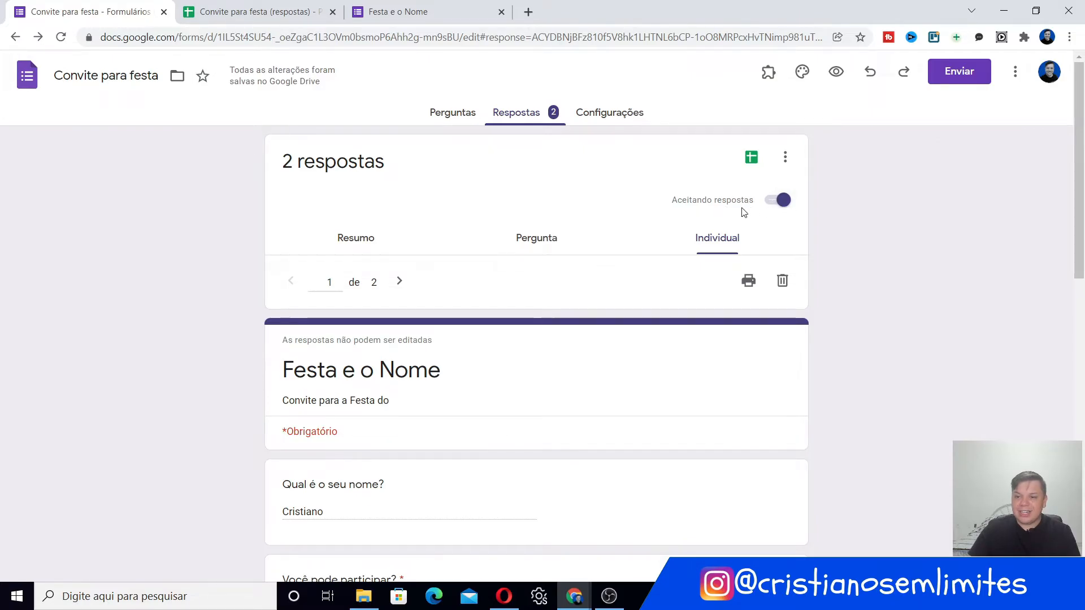
# Stop accepting responses to the party invitation form and re-enable accepting them
pyautogui.click(776, 202)
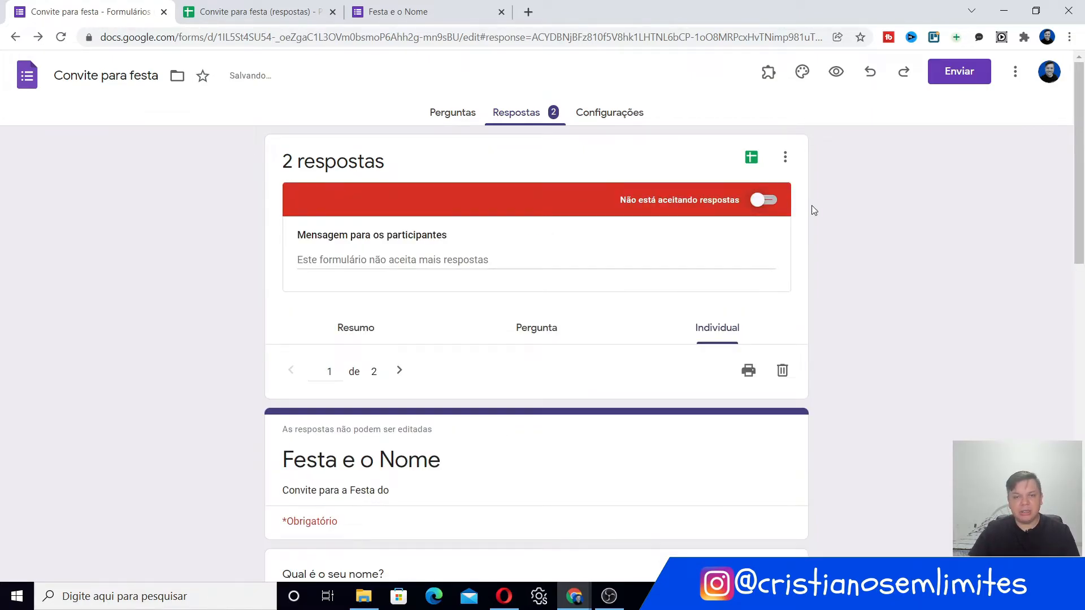
pyautogui.click(764, 202)
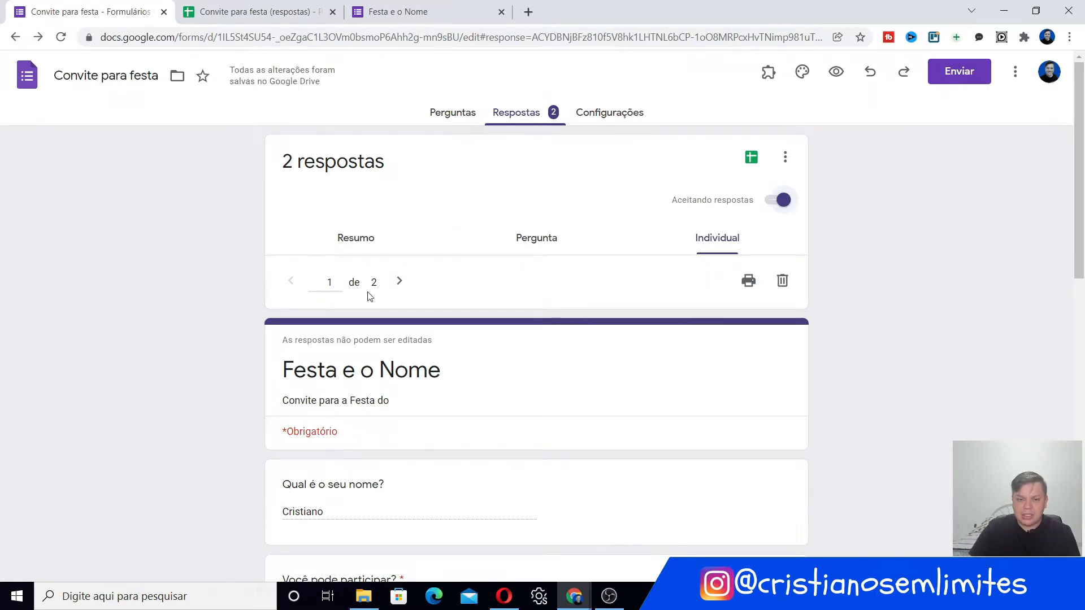
# Review the answers in the first individual response, go to the second response and return to the first
pyautogui.scroll(-10, 407, 313)
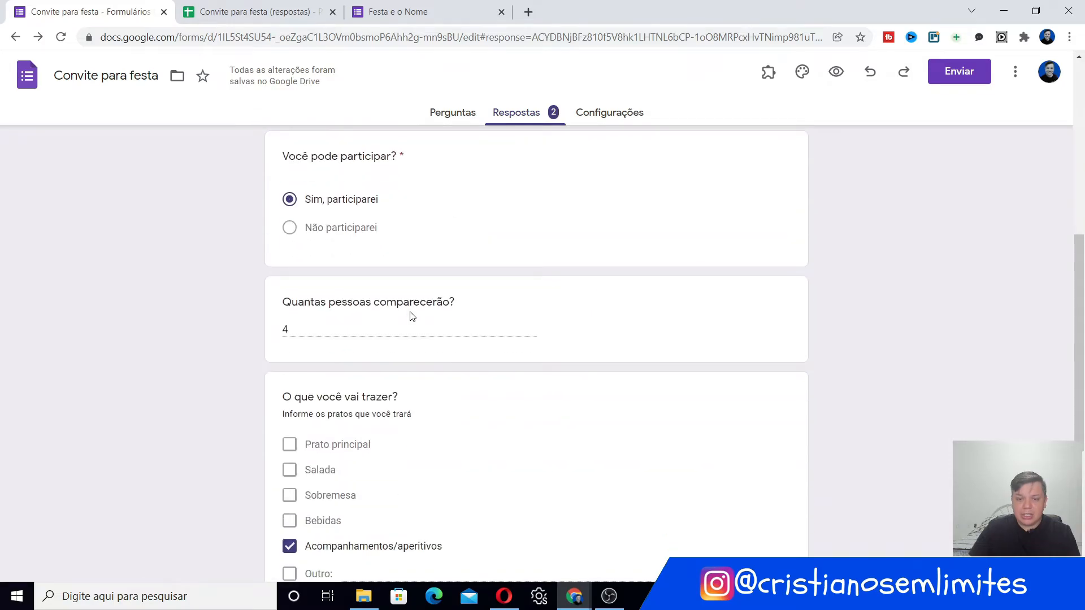
pyautogui.scroll(9, 410, 315)
pyautogui.scroll(1, 411, 314)
pyautogui.scroll(-1, 413, 312)
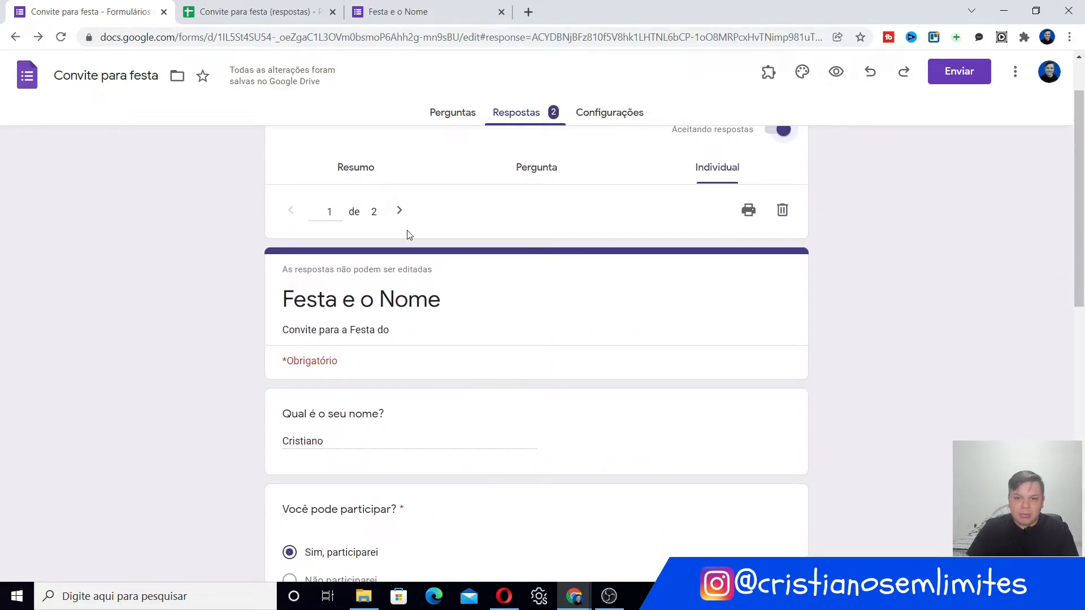
pyautogui.click(399, 211)
pyautogui.click(291, 283)
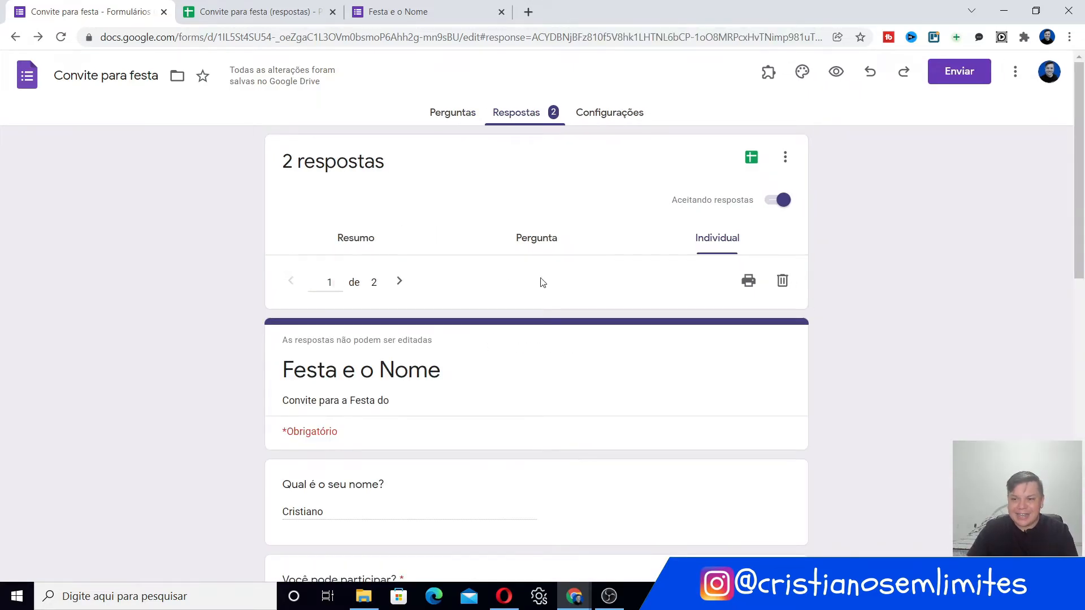
# Open the form's linked response spreadsheet in Google Sheets, review the collected answers and look up its download option
pyautogui.click(751, 156)
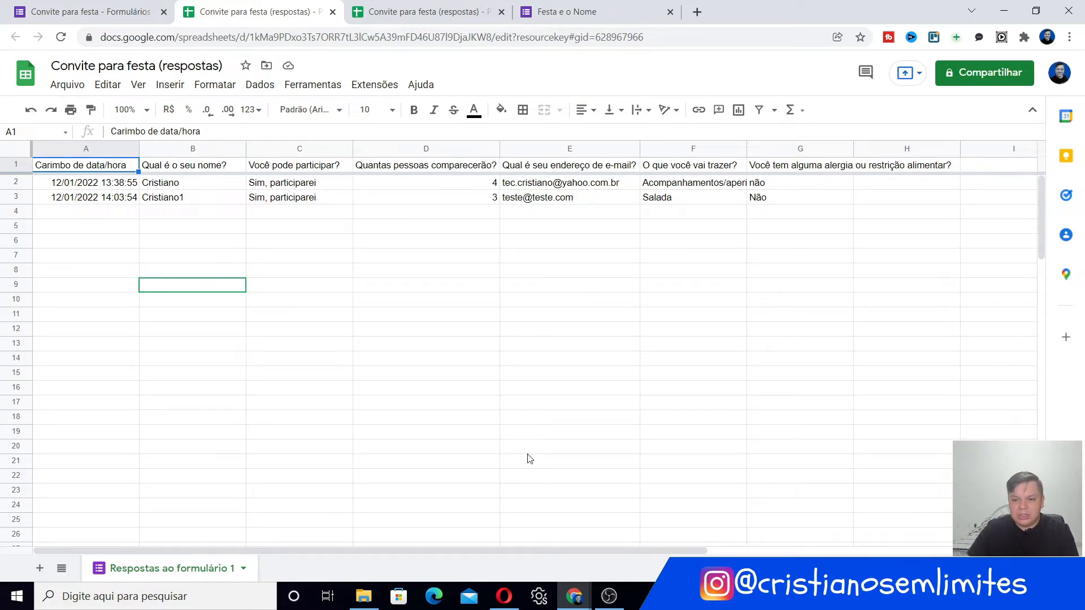
pyautogui.moveTo(508, 548); pyautogui.dragTo(357, 540)
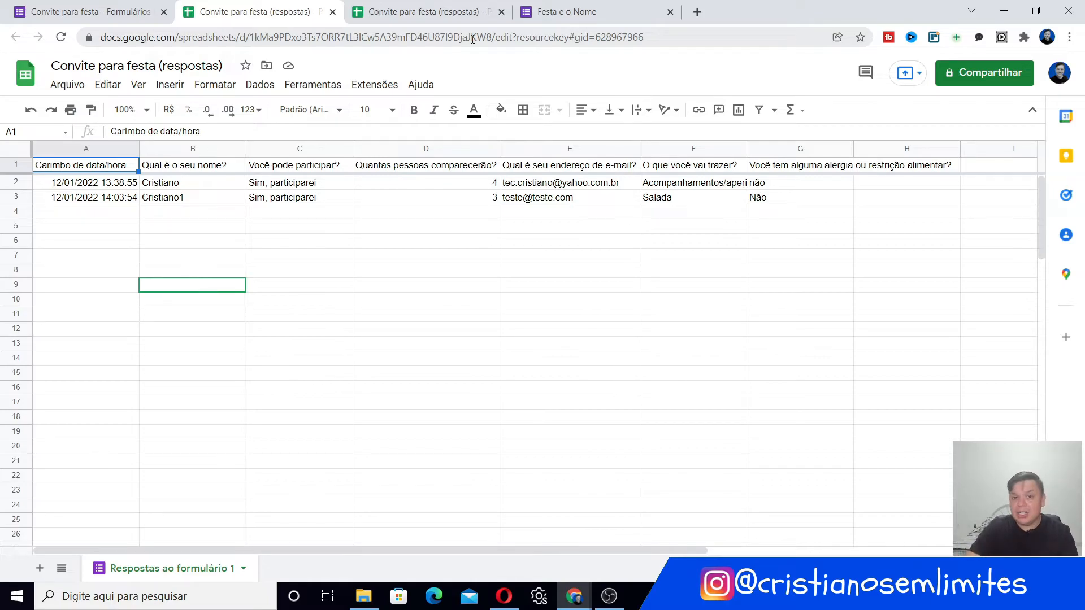
pyautogui.click(406, 284)
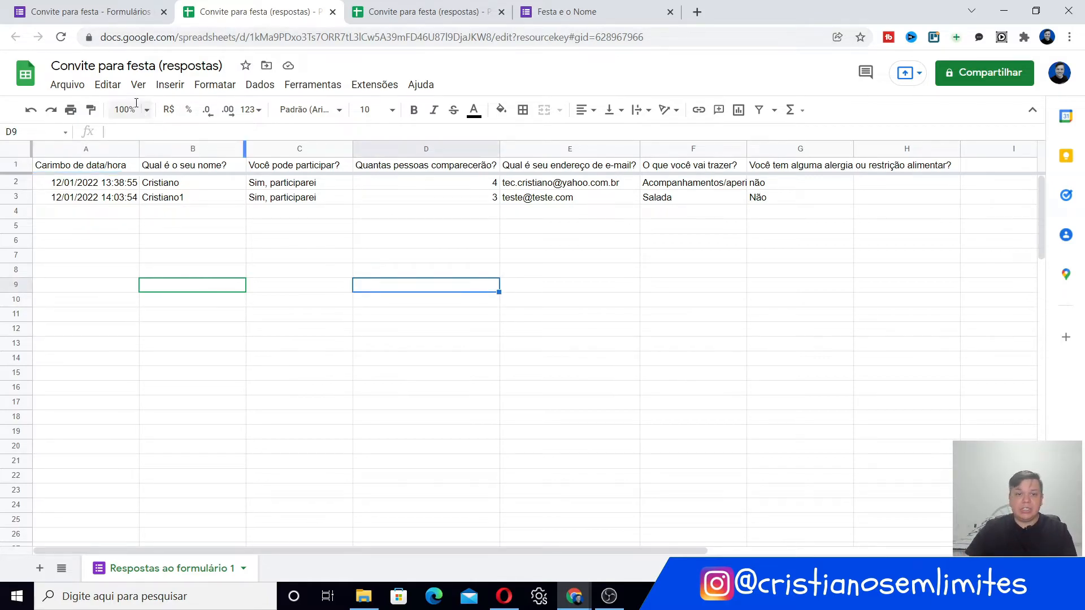
pyautogui.click(85, 90)
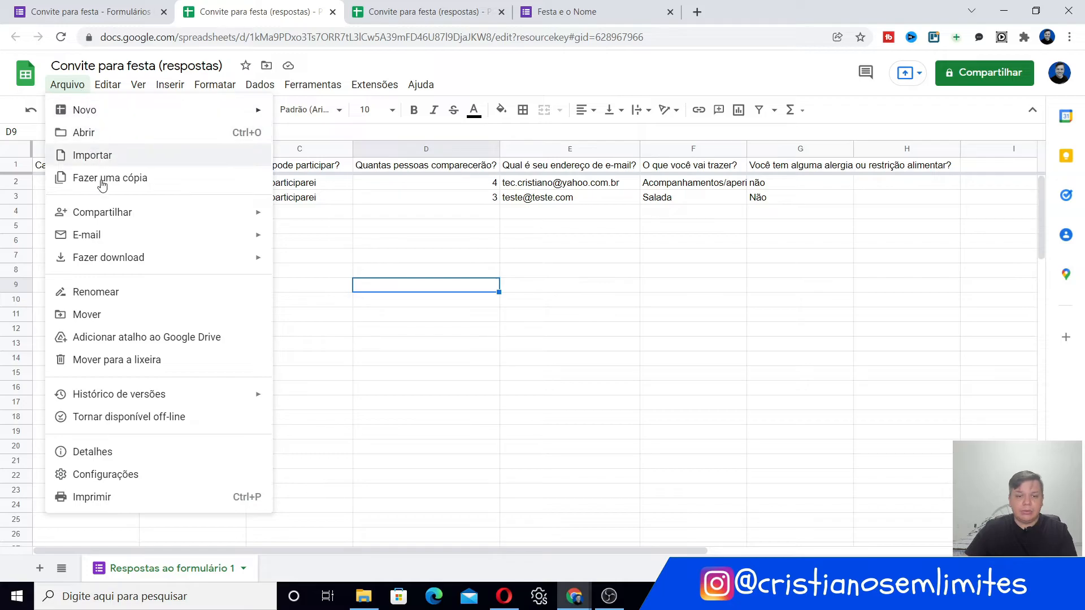
pyautogui.moveTo(105, 263)
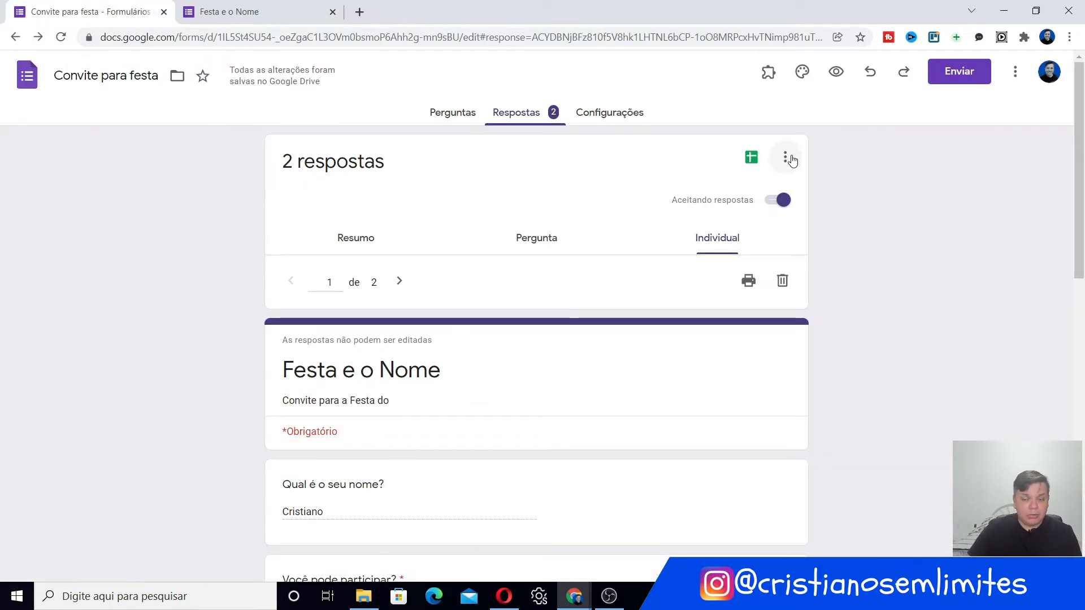
# Examine the additional options for managing the form's responses, from e-mail notifications to deleting all responses
pyautogui.click(788, 160)
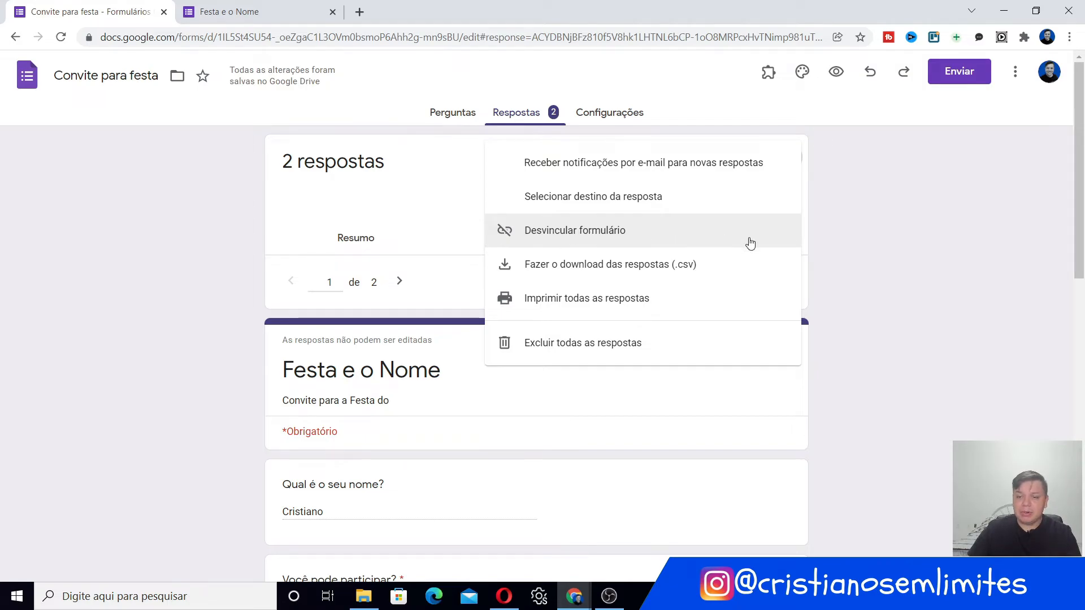
pyautogui.click(926, 243)
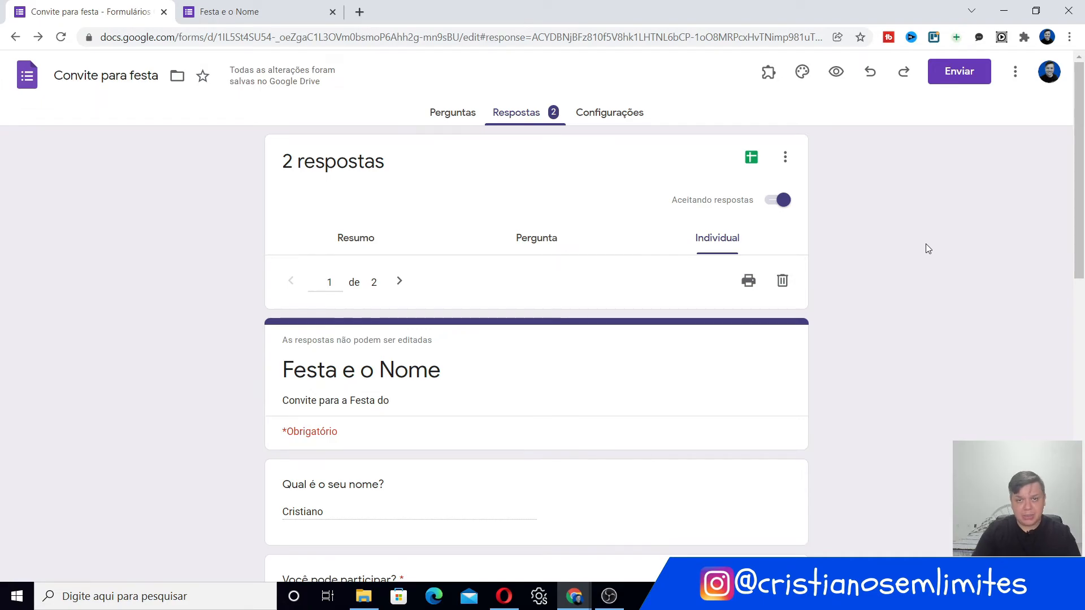
pyautogui.click(783, 161)
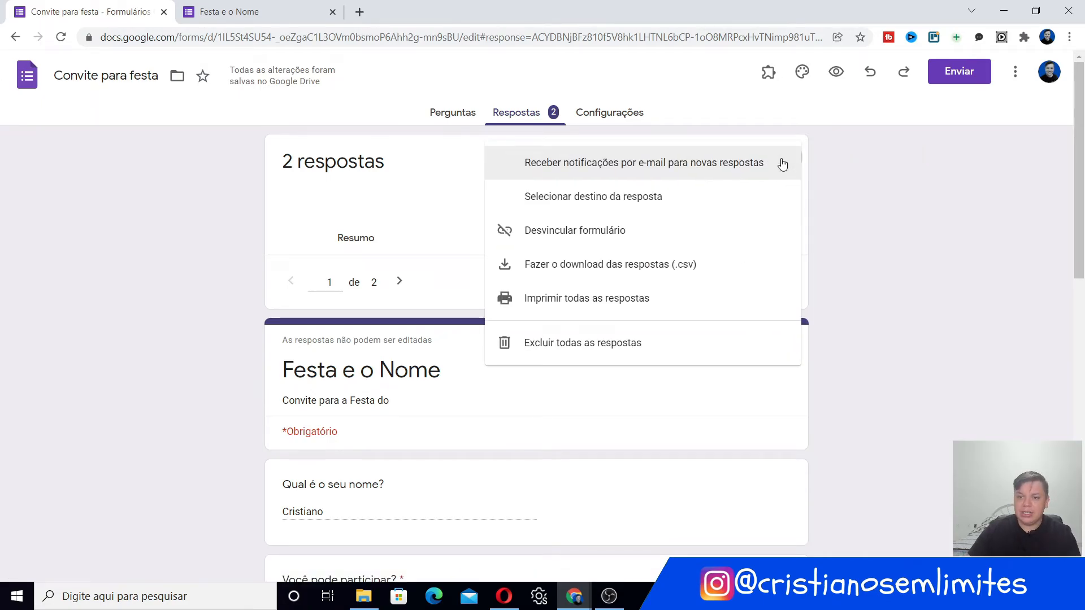
pyautogui.click(826, 169)
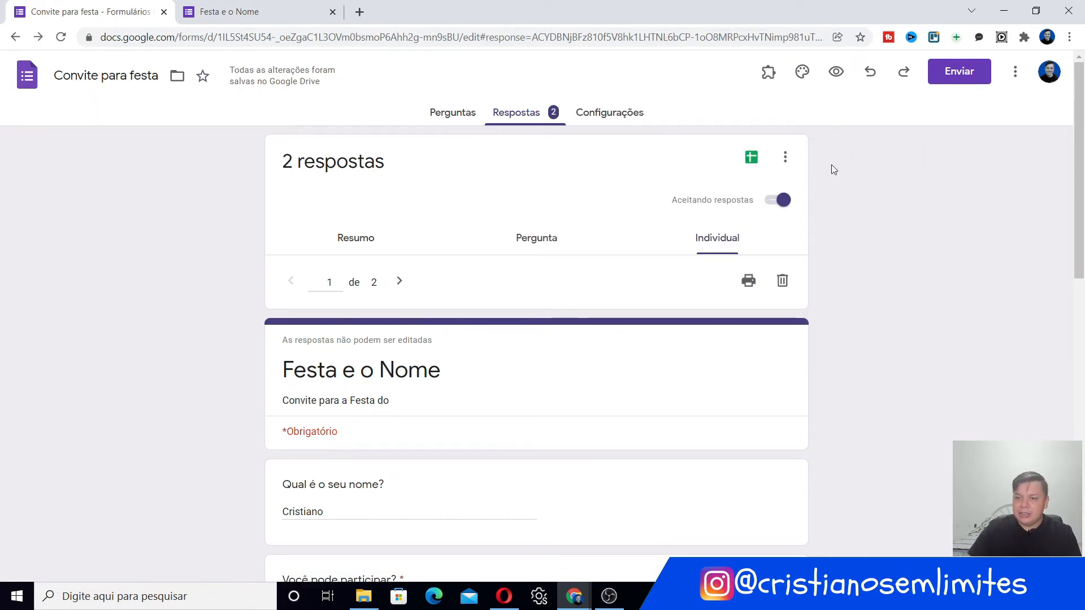
# Start unlinking the form from its current spreadsheet and cancel at the confirmation
pyautogui.click(790, 163)
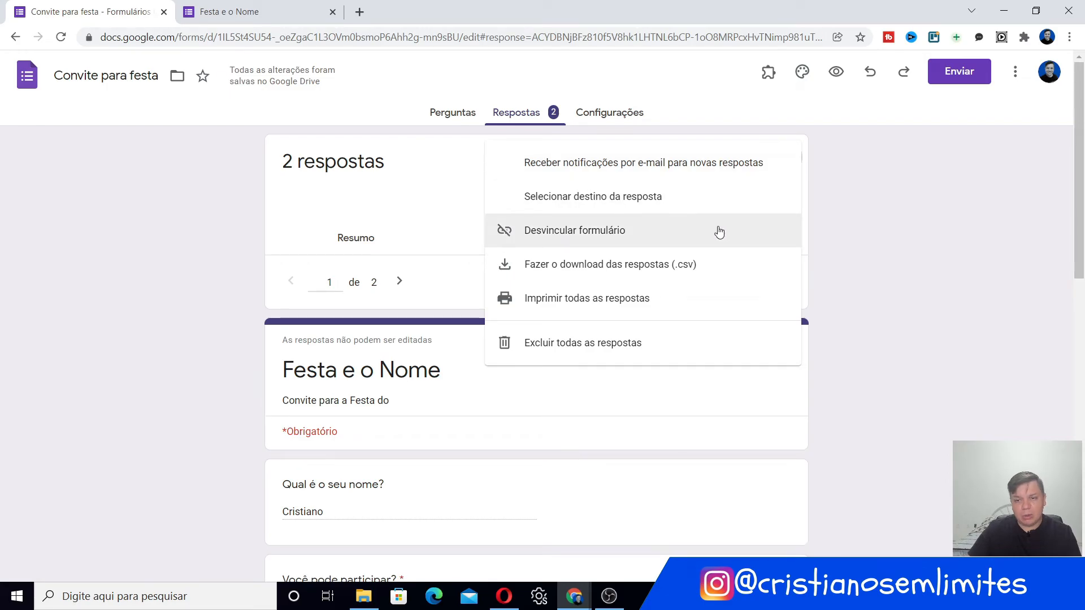
pyautogui.click(718, 232)
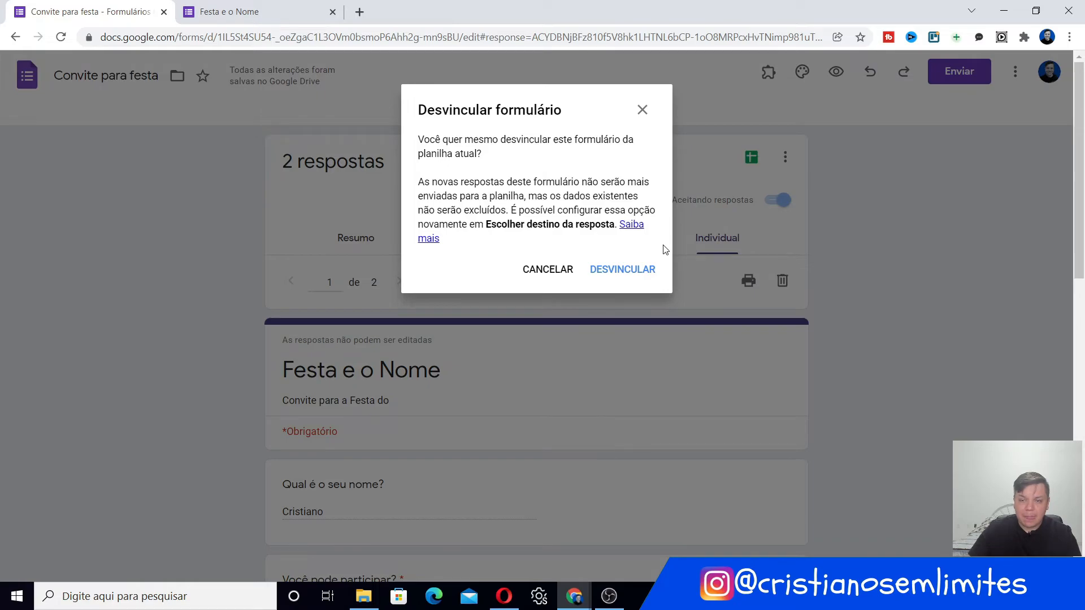
pyautogui.click(551, 274)
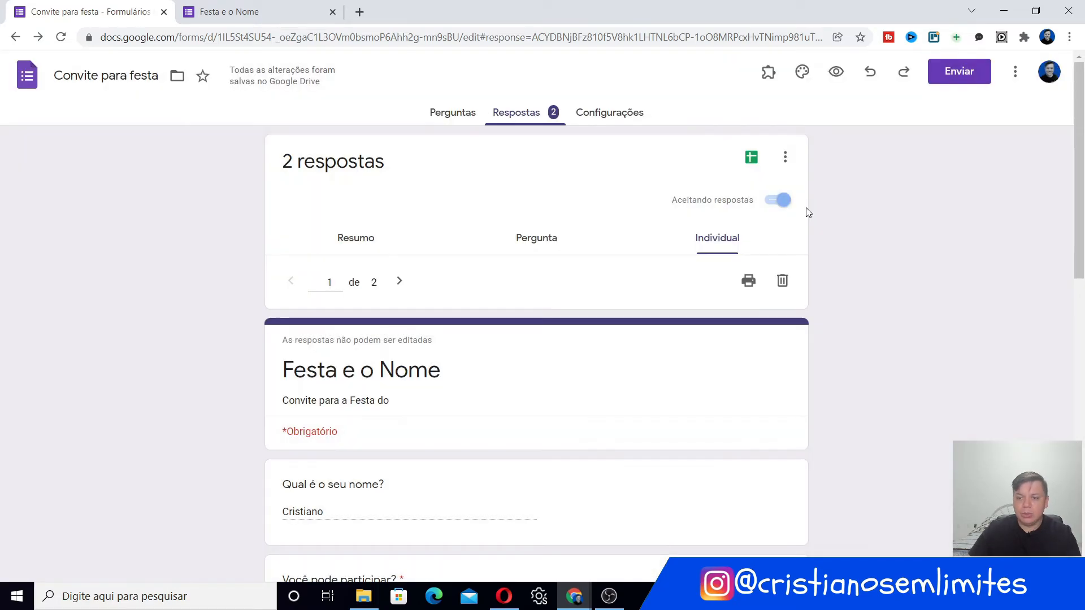
# Bring up the response management options again to reach the CSV download and print choices
pyautogui.click(784, 160)
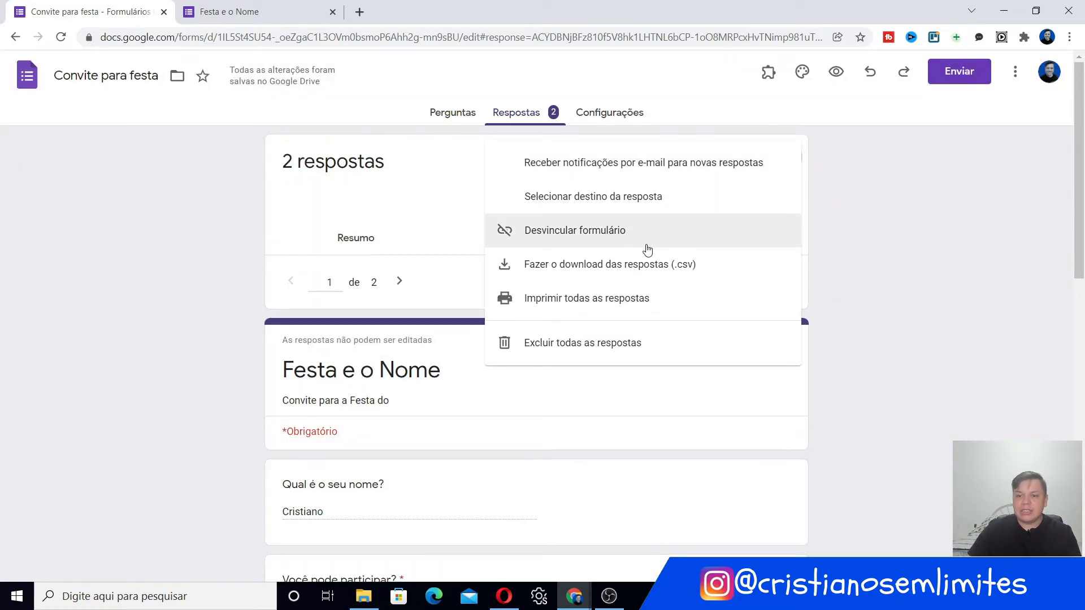